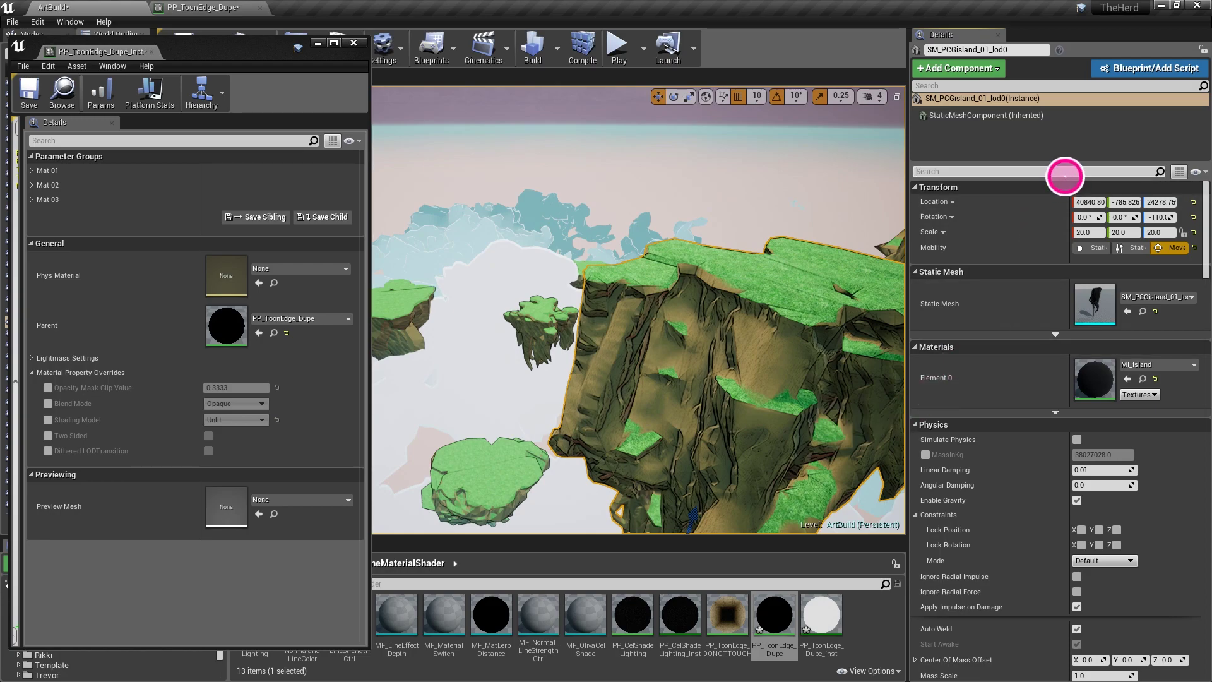
- Filter the island mesh's details by rendering and toggle its Render CustomDepth Pass off and back on
left_click(1066, 176)
type("rendering")
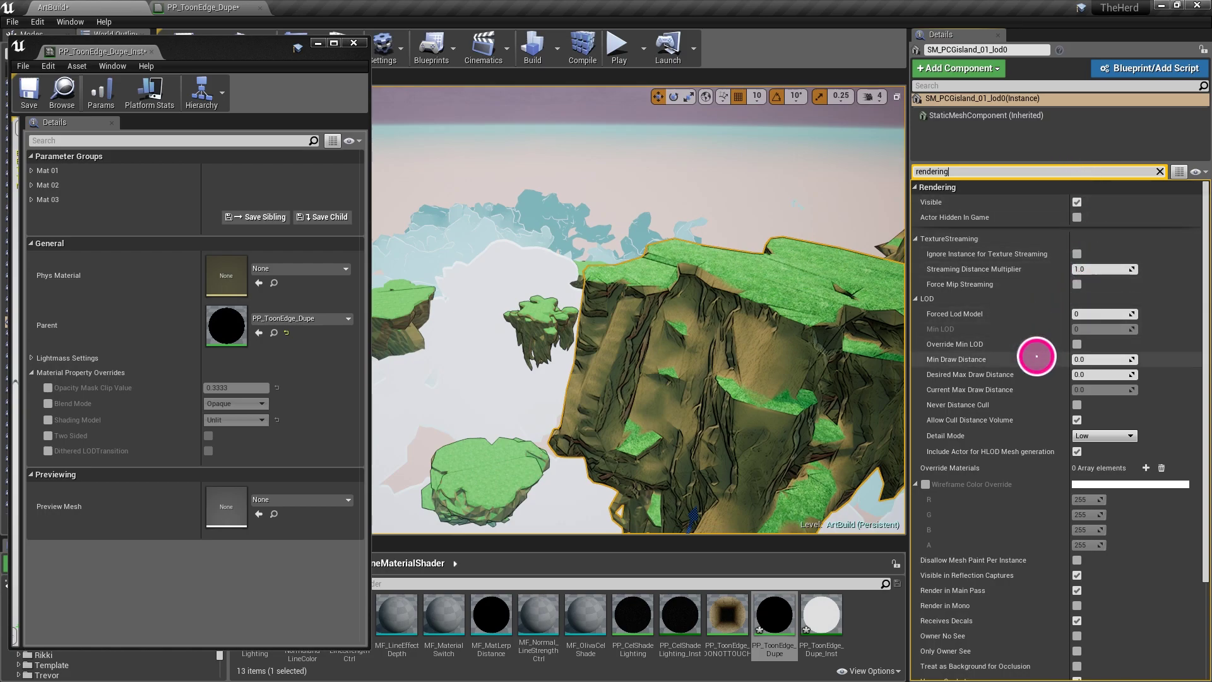
scroll(1038, 355, "down", 3)
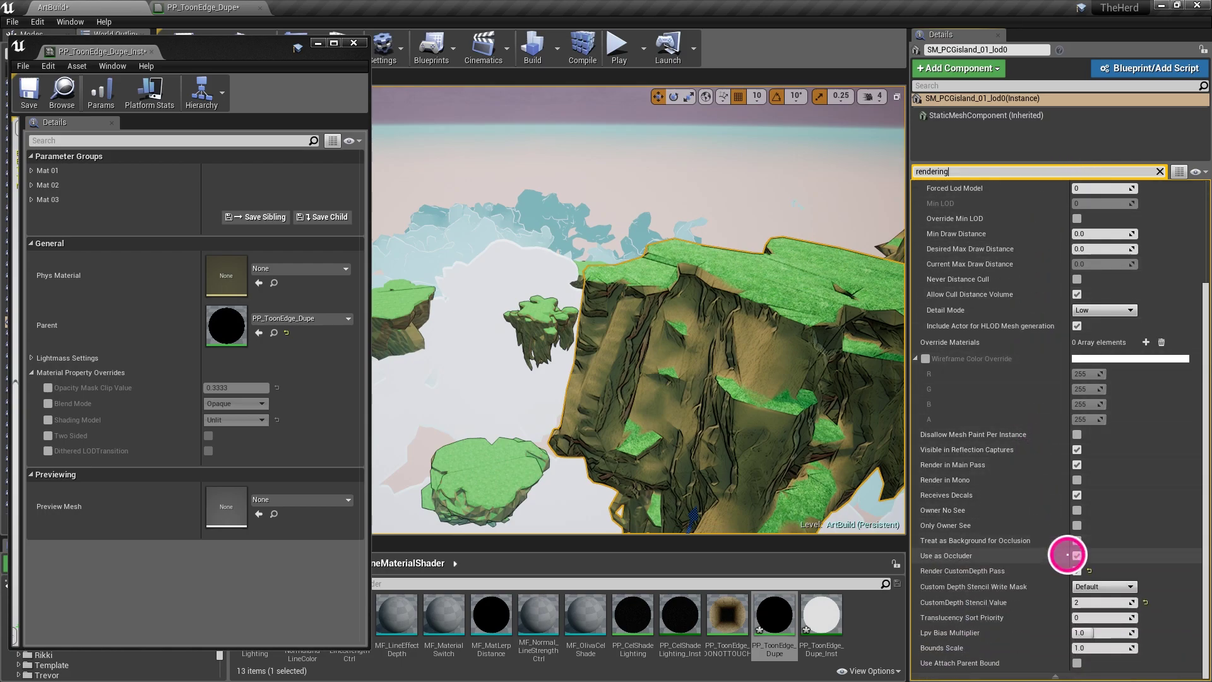
left_click(1077, 570)
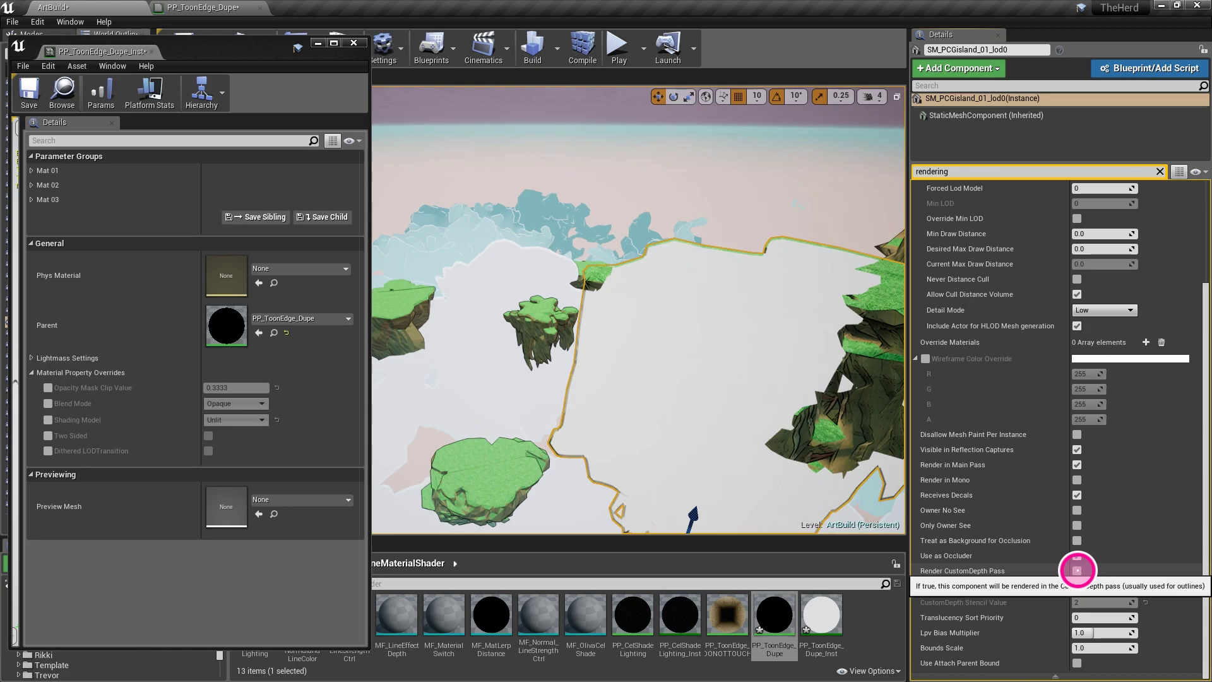
left_click(1077, 570)
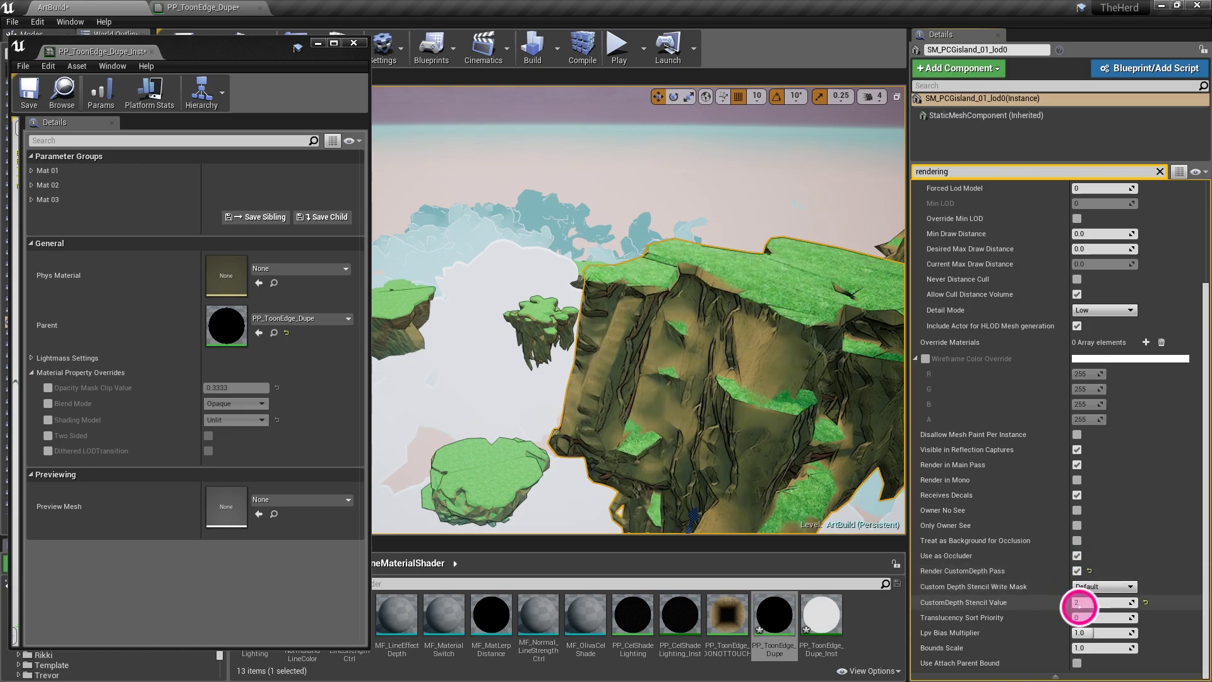
- Try the island mesh's CustomDepth Stencil Value at 1 and 3, finishing at 2
left_click(1083, 602)
type("1")
key("Return")
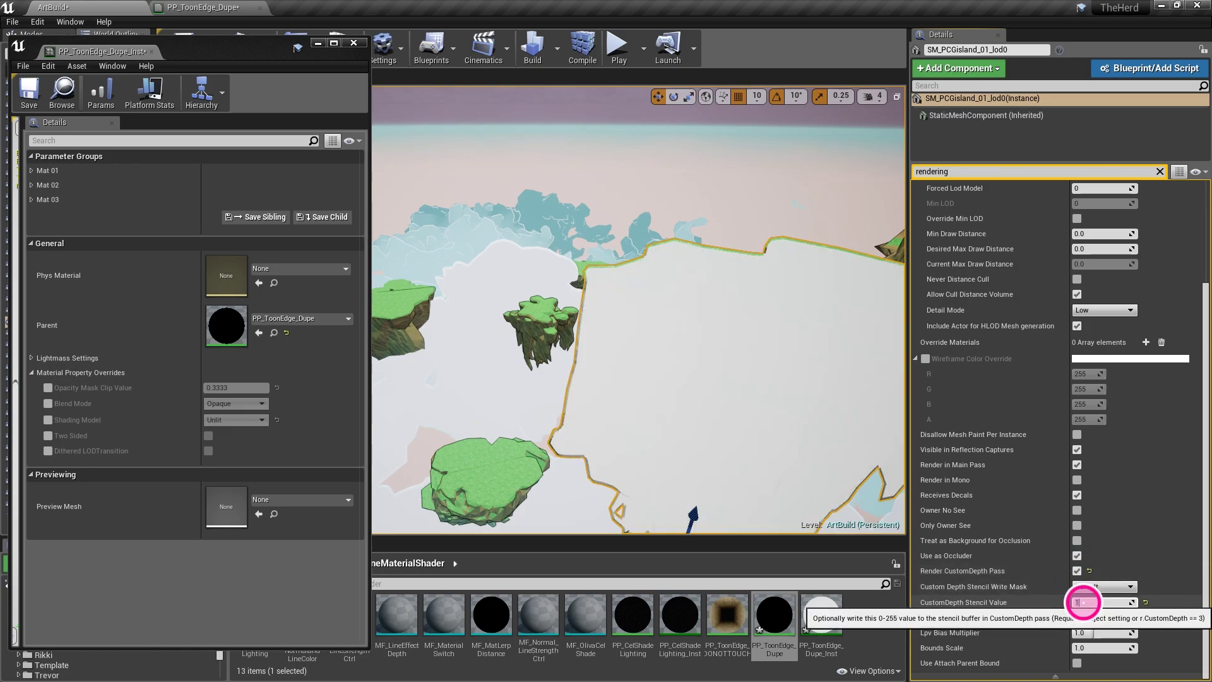
type("3")
key("Return")
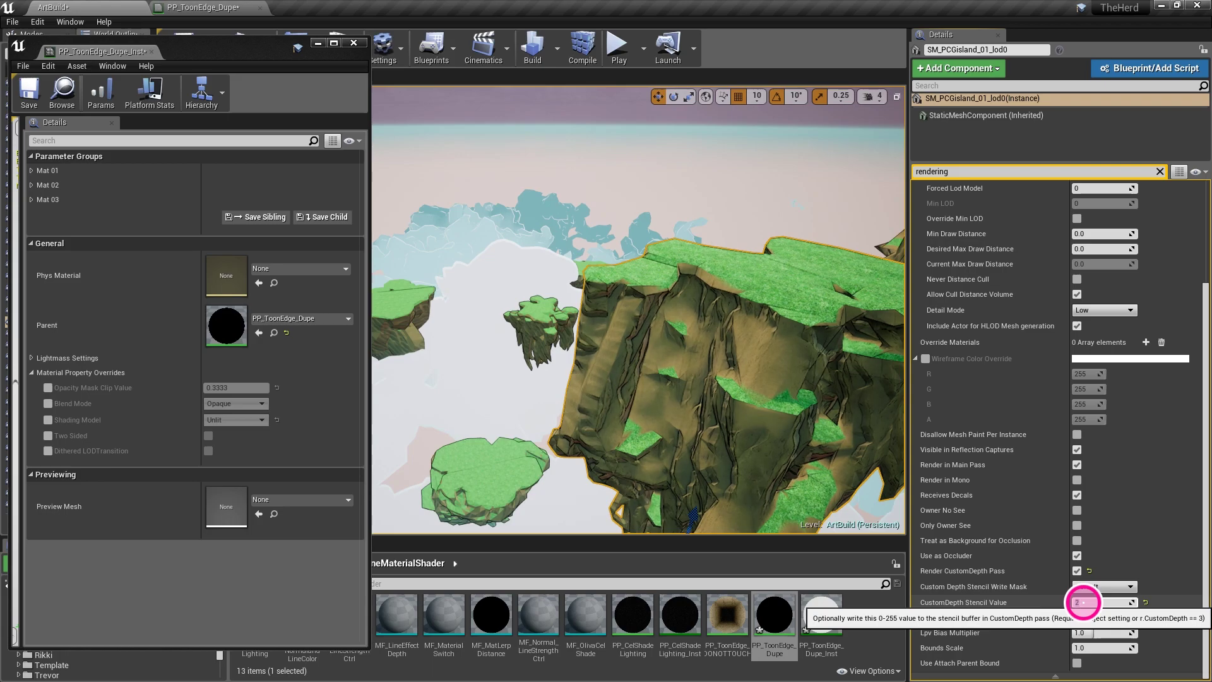
left_click(1077, 602)
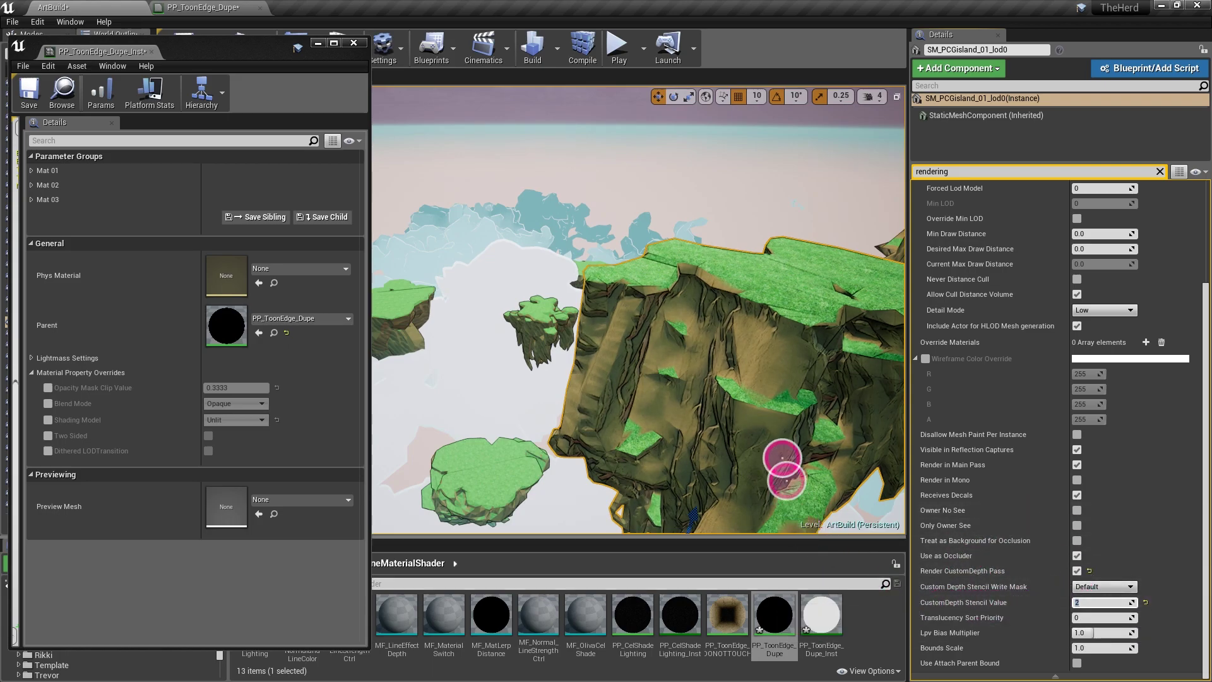
- Select the sky sphere instead of the island and show the level viewport full screen behind the material instance window
left_click(682, 169)
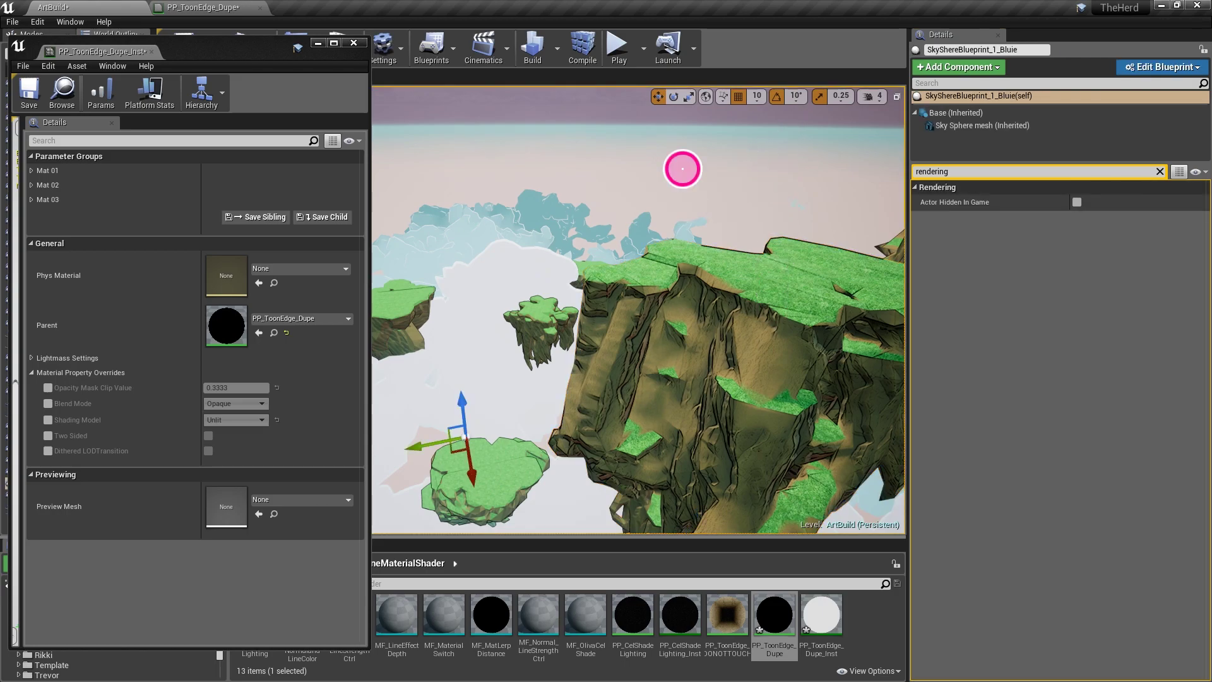
key("F11")
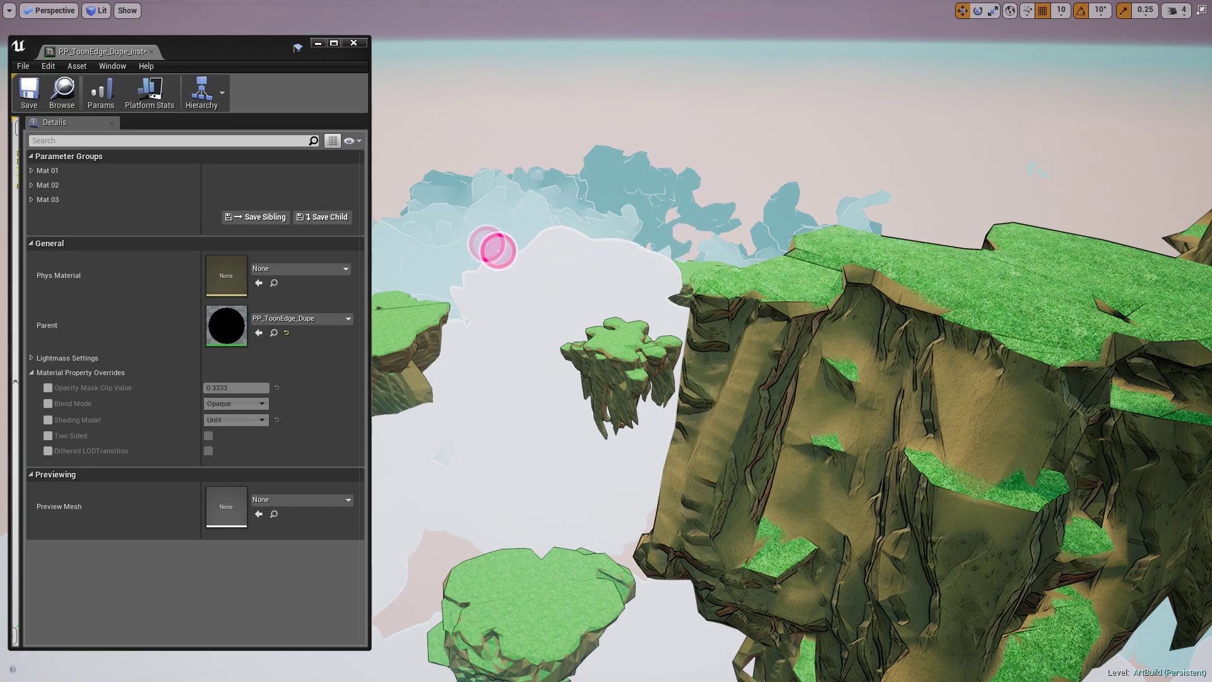
left_click(240, 50)
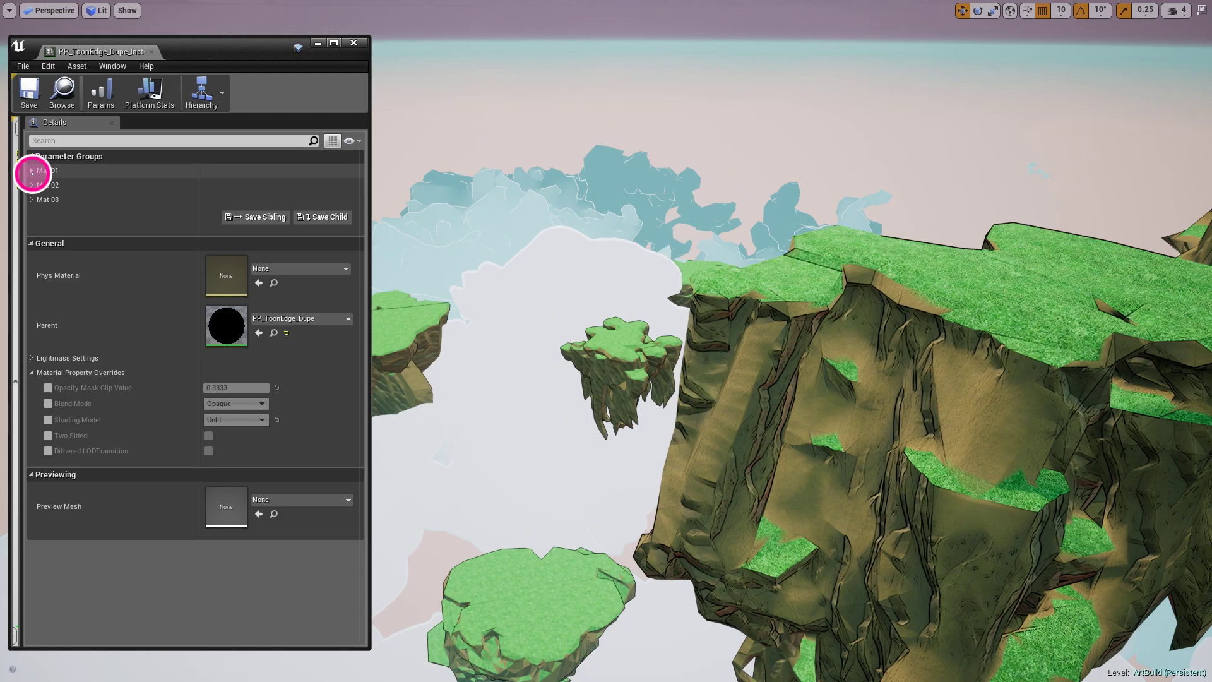
- Expand the Mat 01 parameter group and examine its (A) Depth Line Bias, Multiply and Thickness
left_click(32, 170)
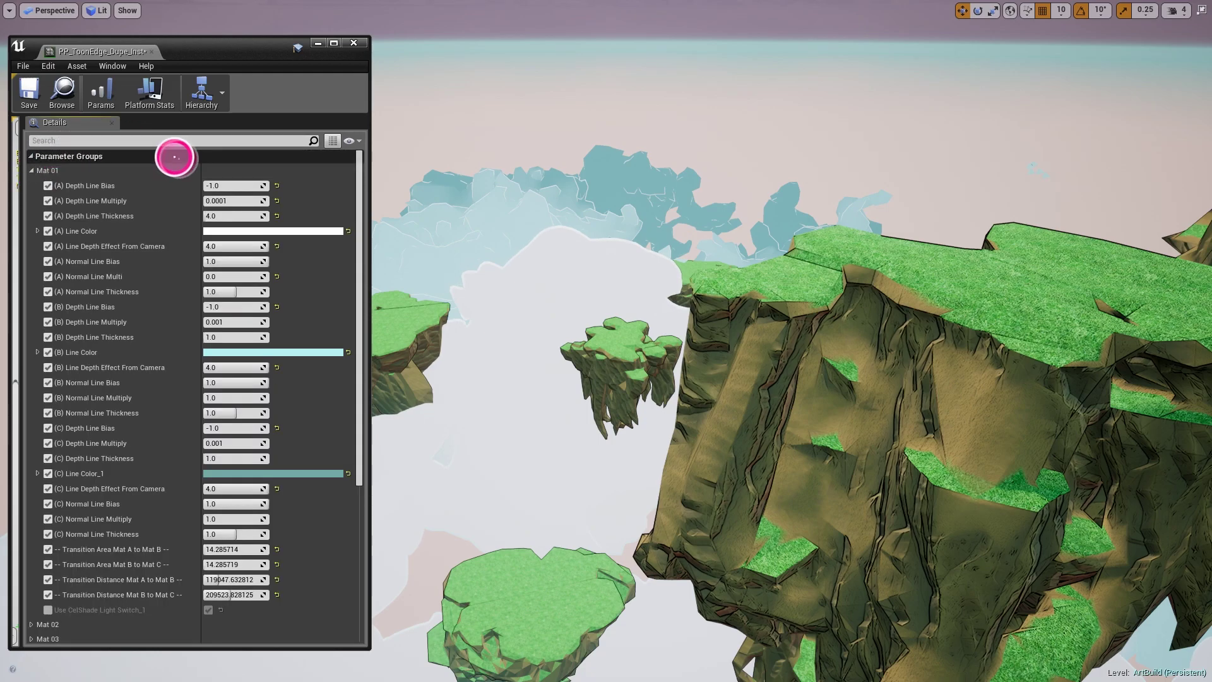
left_click(247, 185)
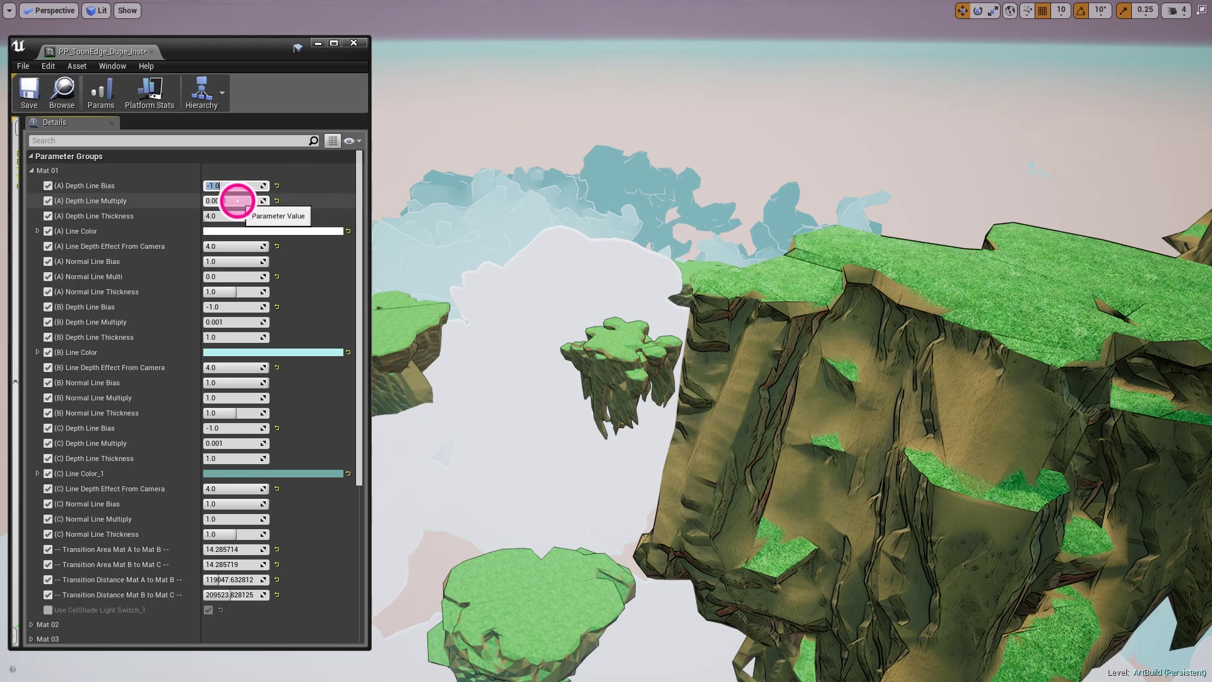
left_click(236, 201)
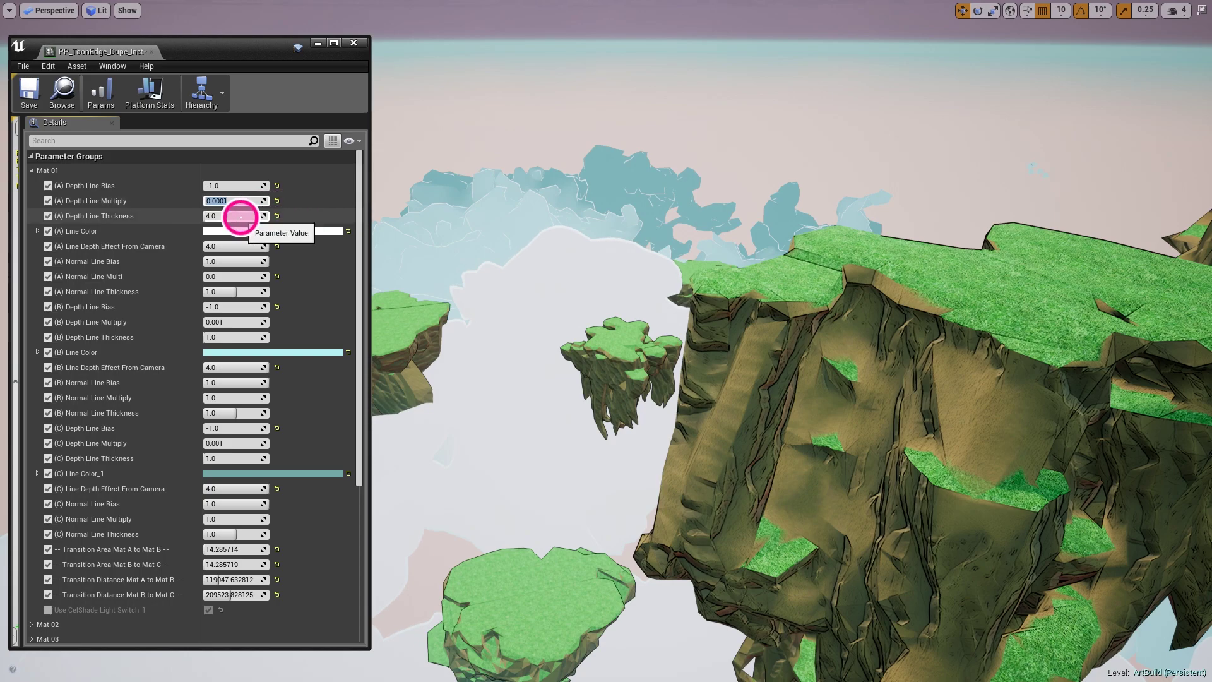
left_click(241, 217)
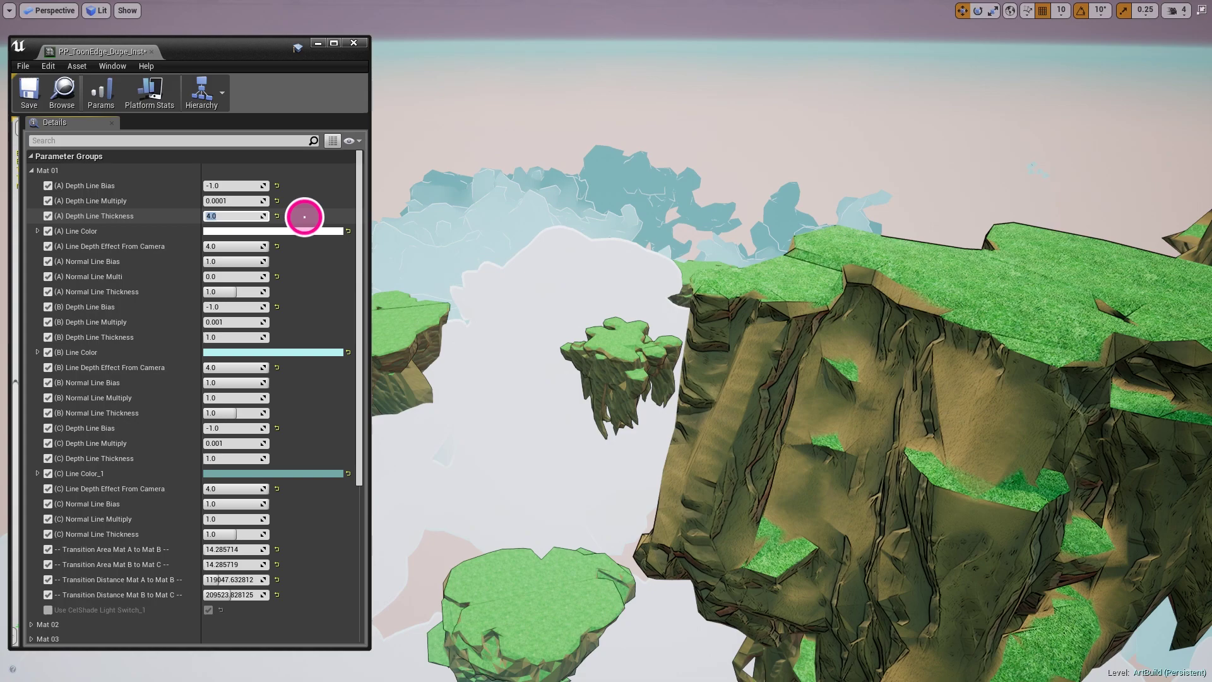
- Try a light pink (hex sRGB FFC8EDFF) for the (A) Line Color in Mat 01 and cancel the change
left_click(275, 231)
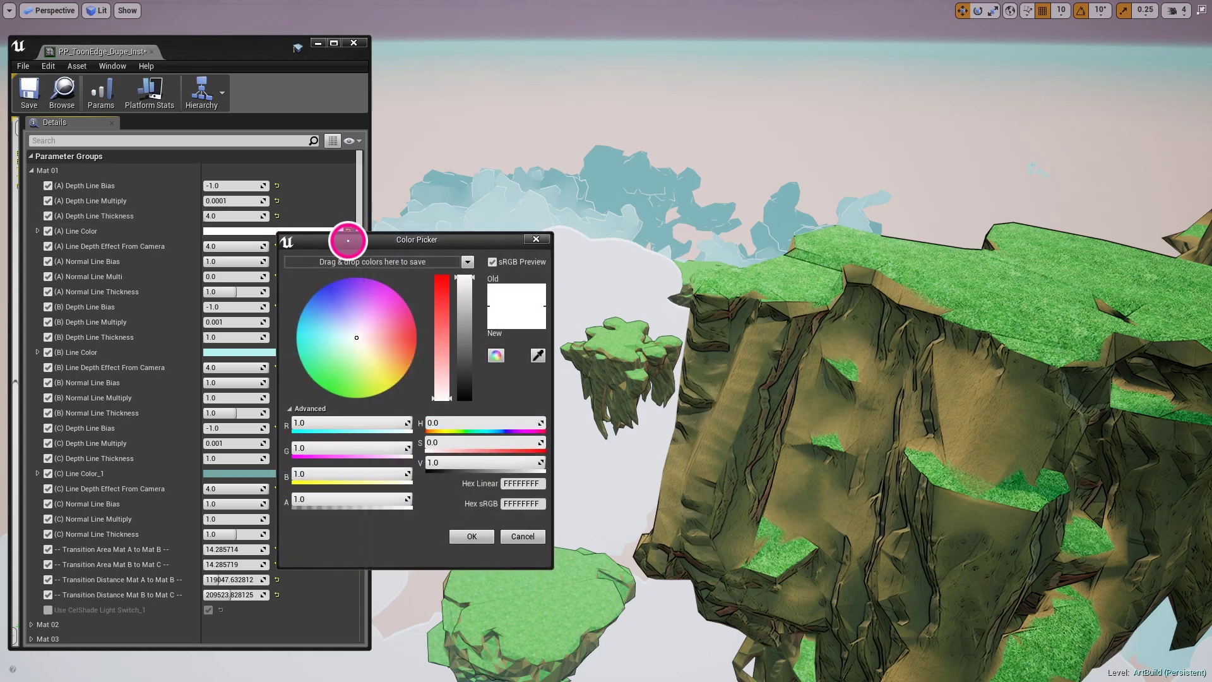
left_click_drag(347, 237, 929, 266)
left_click_drag(901, 362, 941, 378)
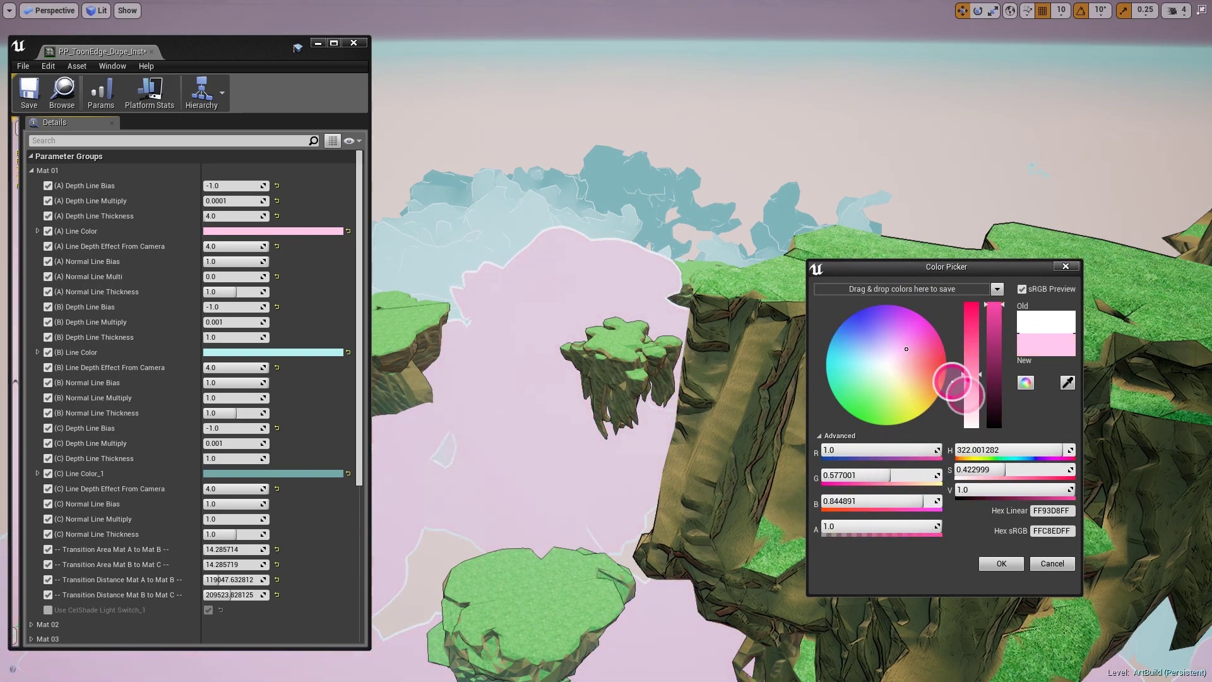
left_click(1045, 560)
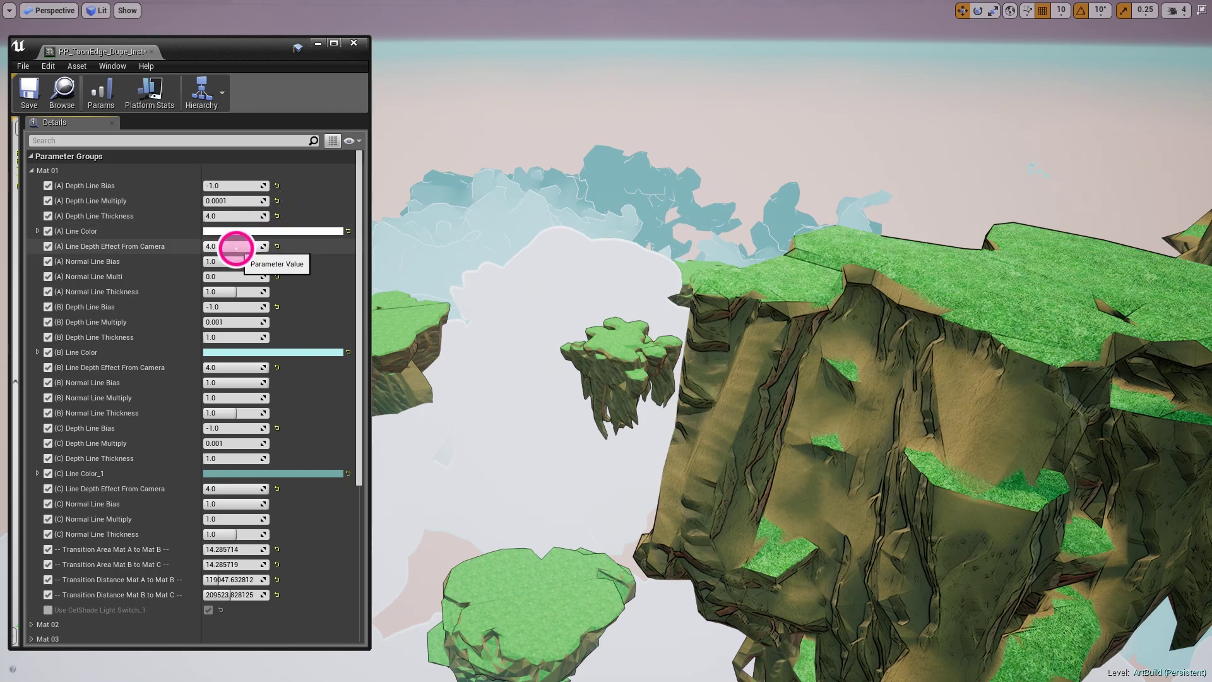
- Examine Mat 01's (A) Line Depth Effect From Camera and its (A) Normal Line Bias, Multi and Thickness
left_click(233, 246)
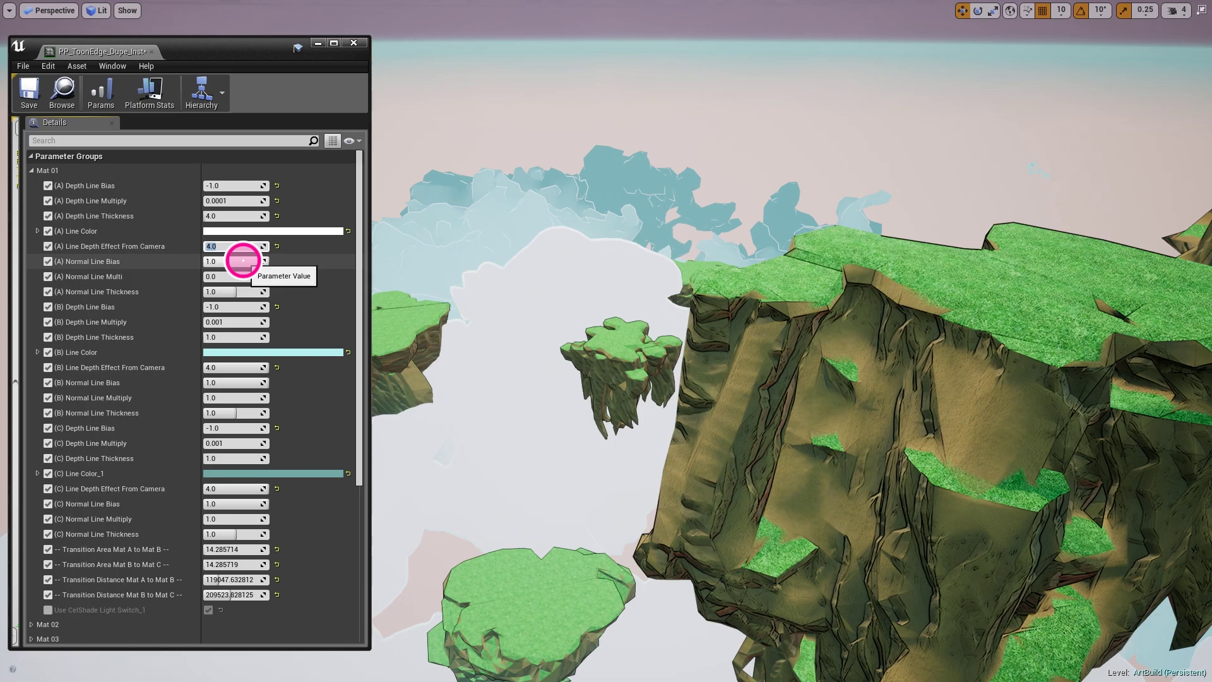
left_click(238, 260)
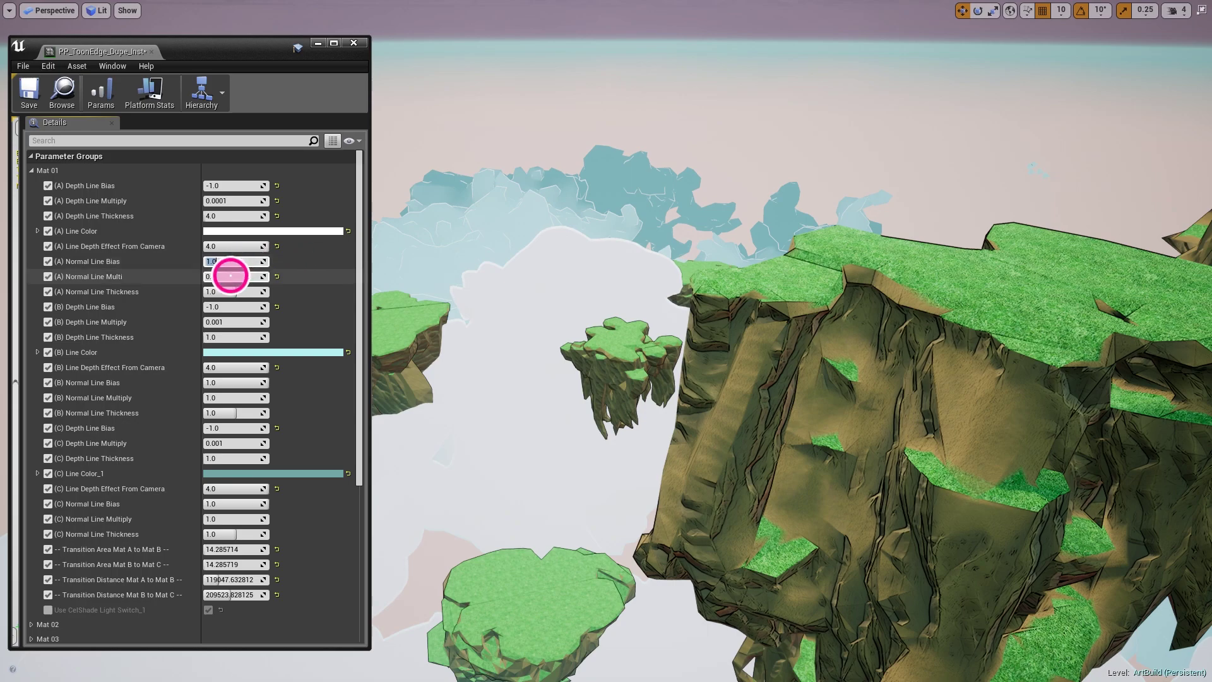
left_click(230, 276)
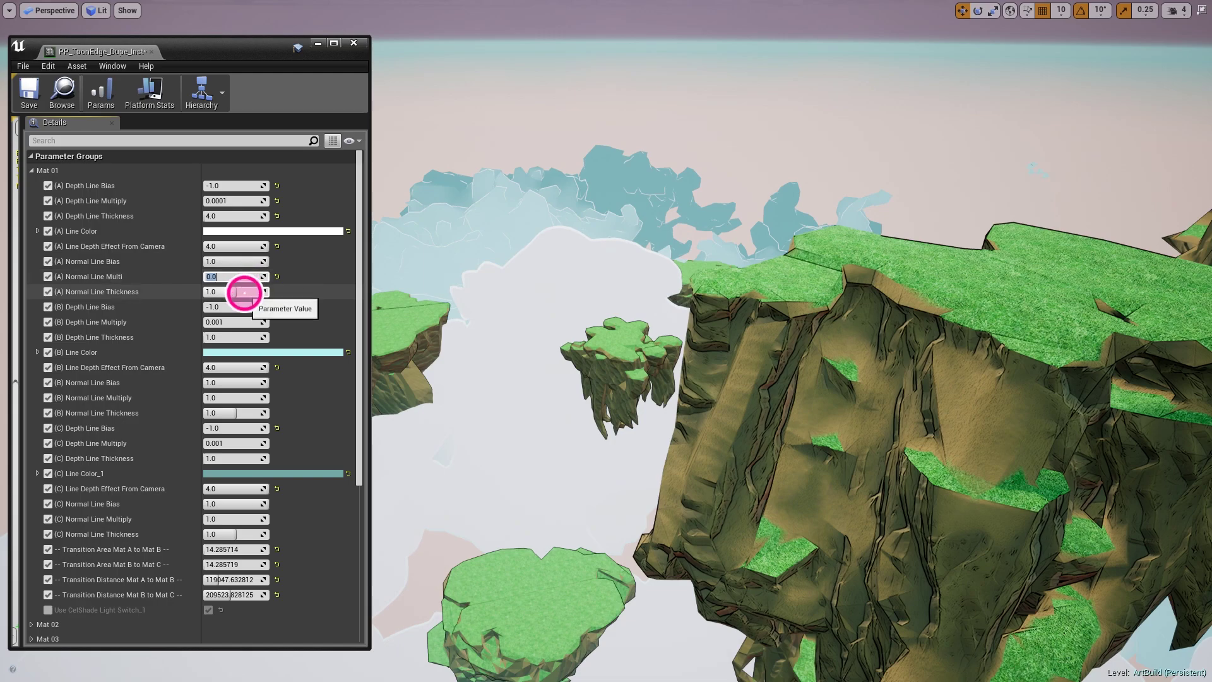
left_click(244, 293)
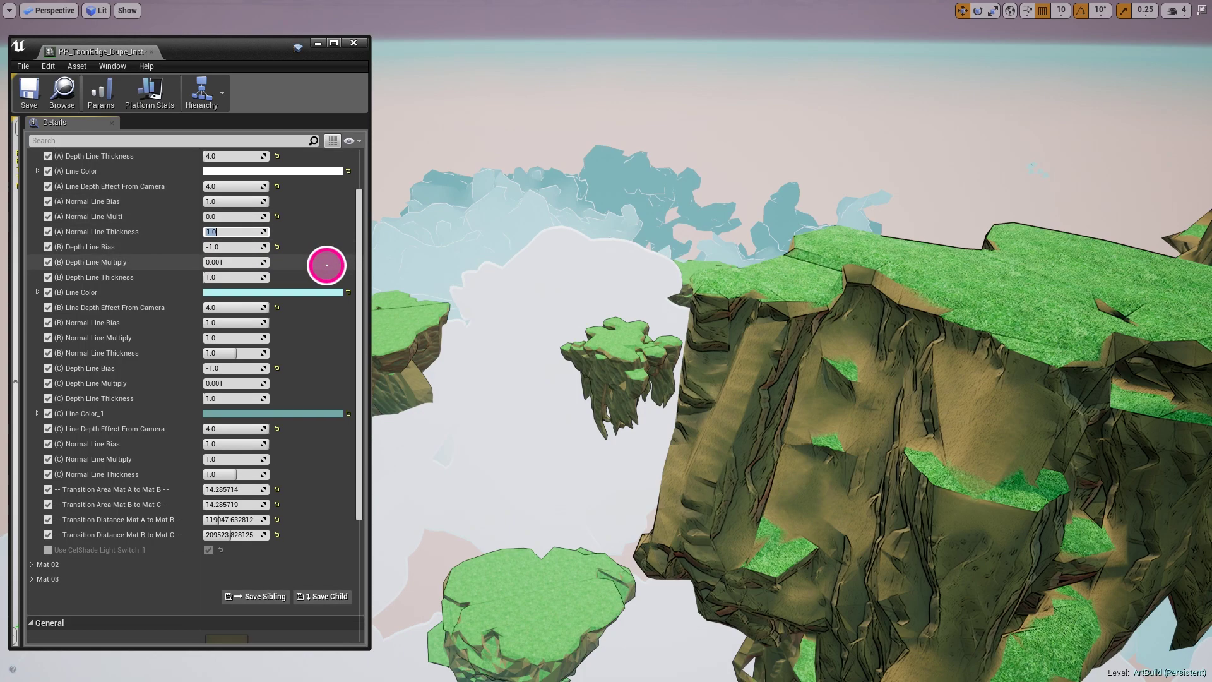
- Try Mat 01's Transition Area Mat A to Mat B at about 52.38 and 0, and undo the change
scroll(326, 266, "down", 5)
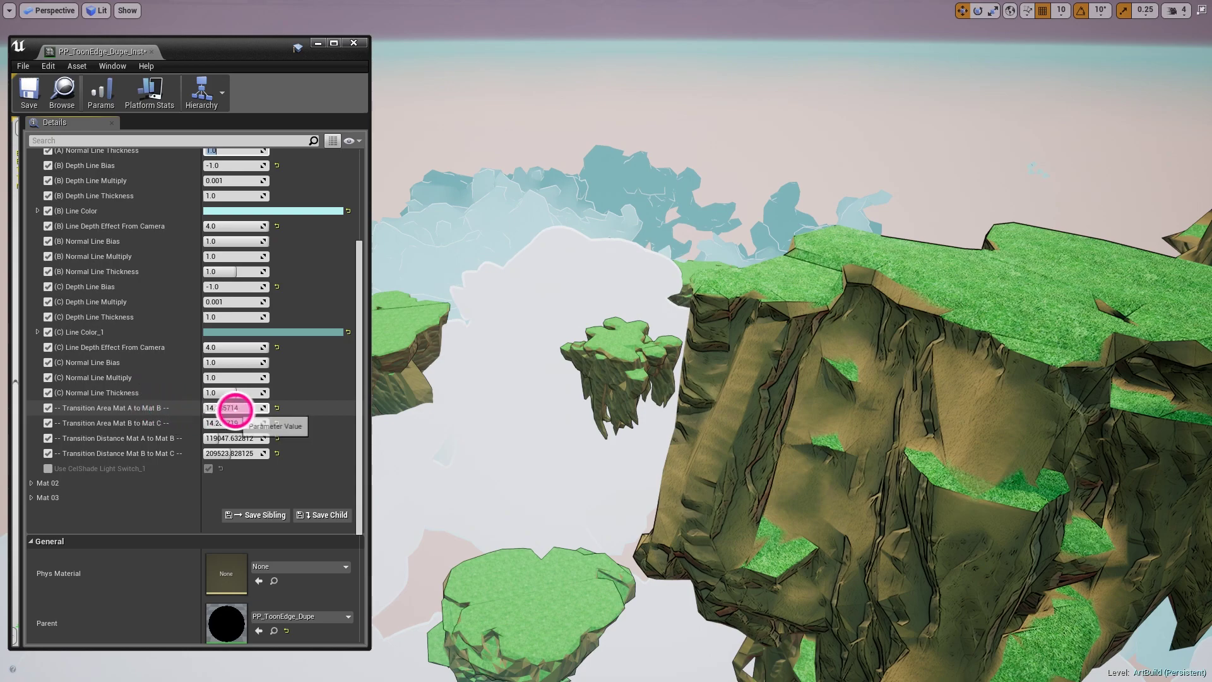
left_click(246, 408)
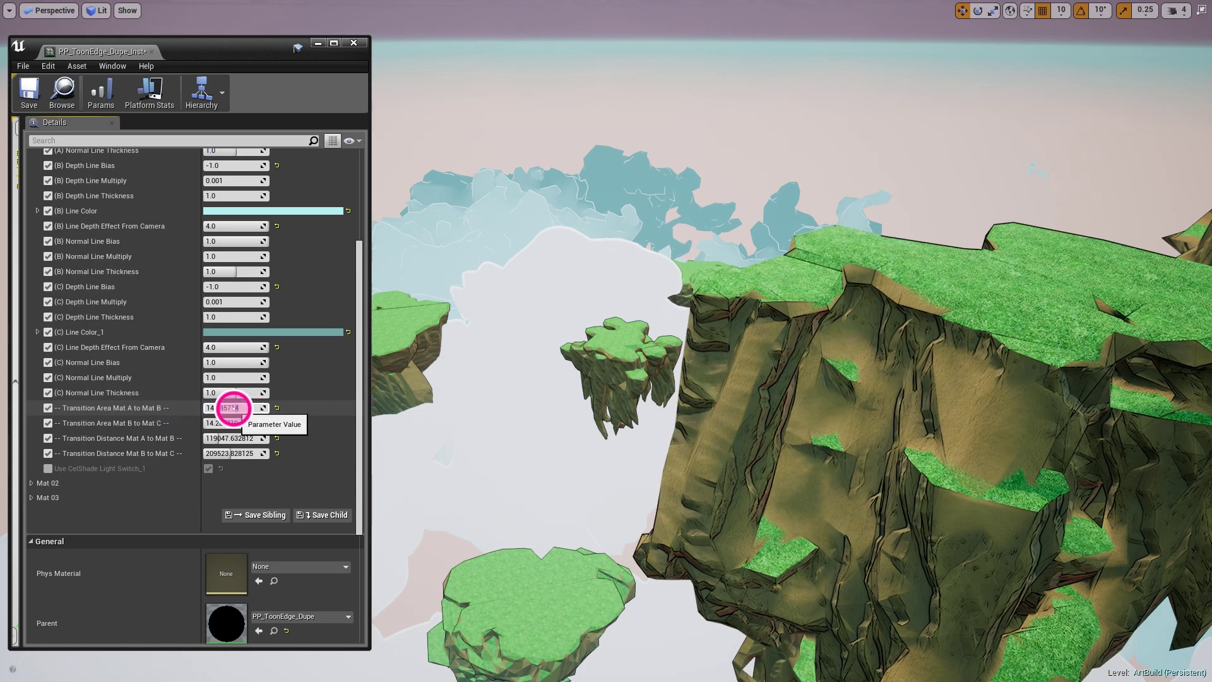
left_click_drag(231, 408, 301, 407)
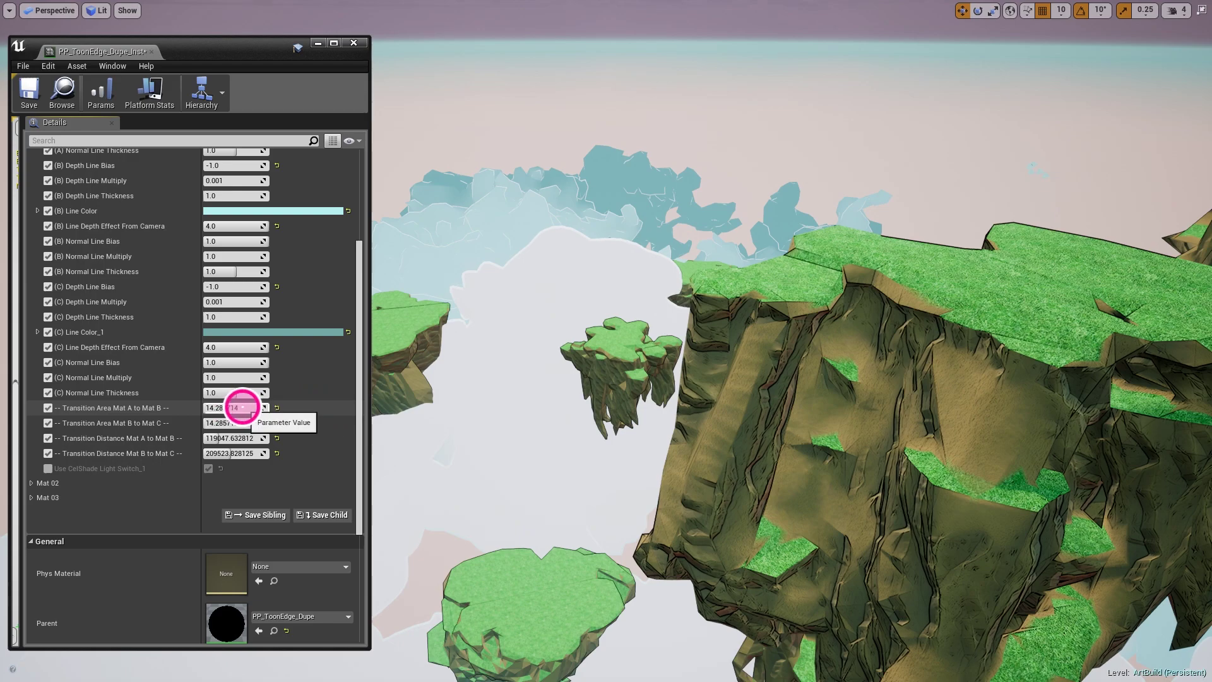
left_click_drag(241, 408, 242, 407)
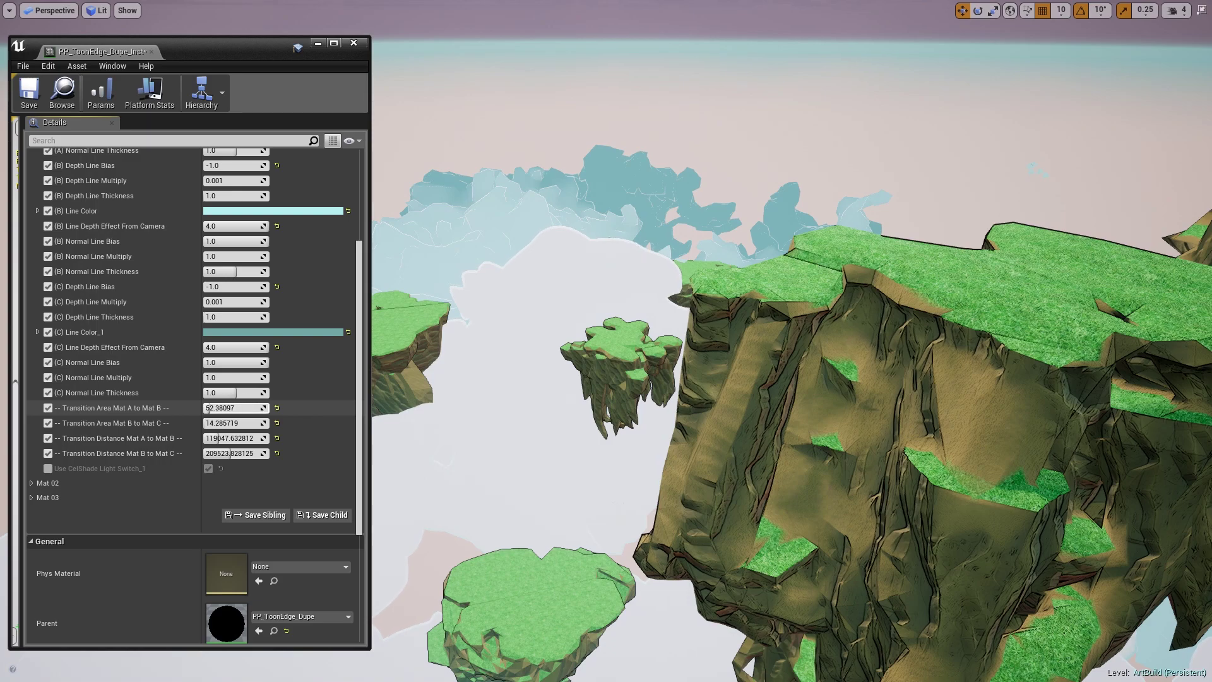
left_click_drag(241, 408, 239, 408)
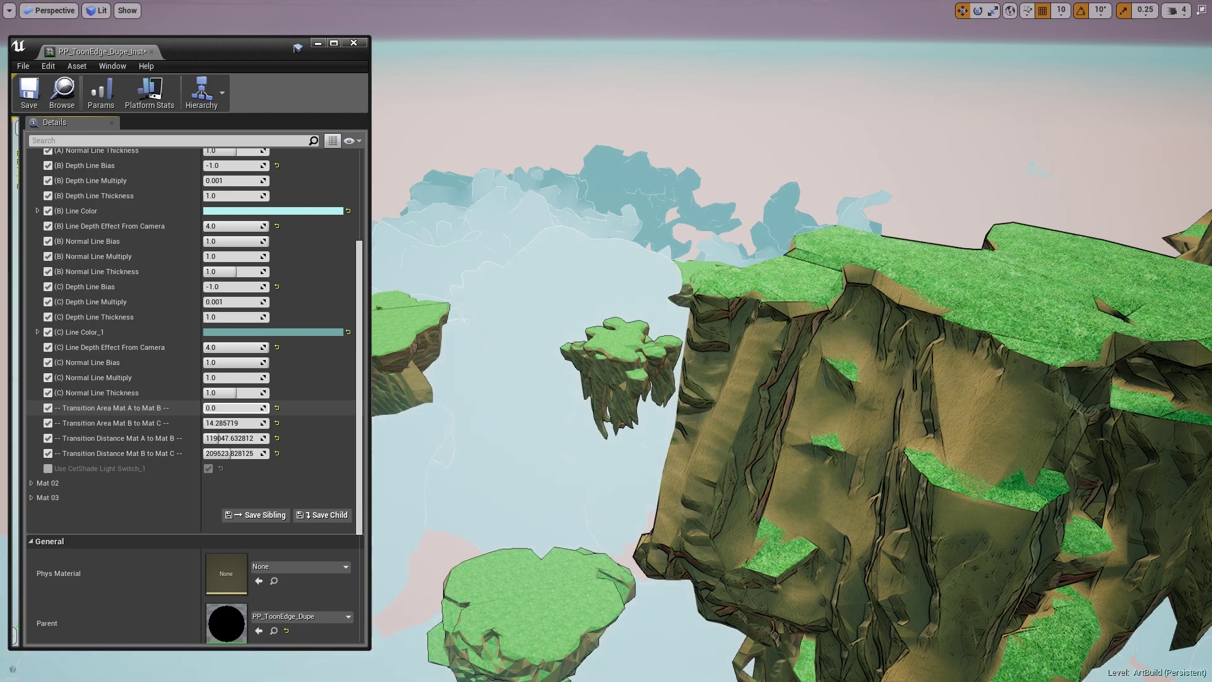
key("ctrl+z")
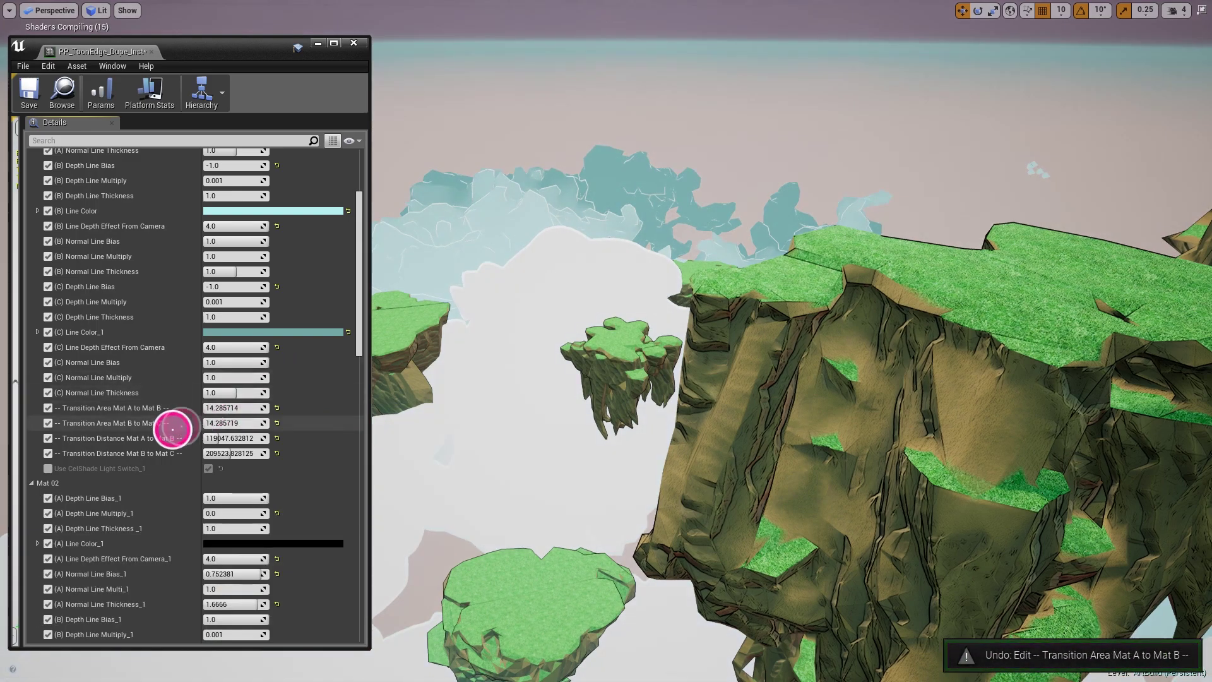
- Look briefly into the Mat 02 and Mat 03 parameter groups, leaving both collapsed
left_click(37, 483)
left_click(37, 498)
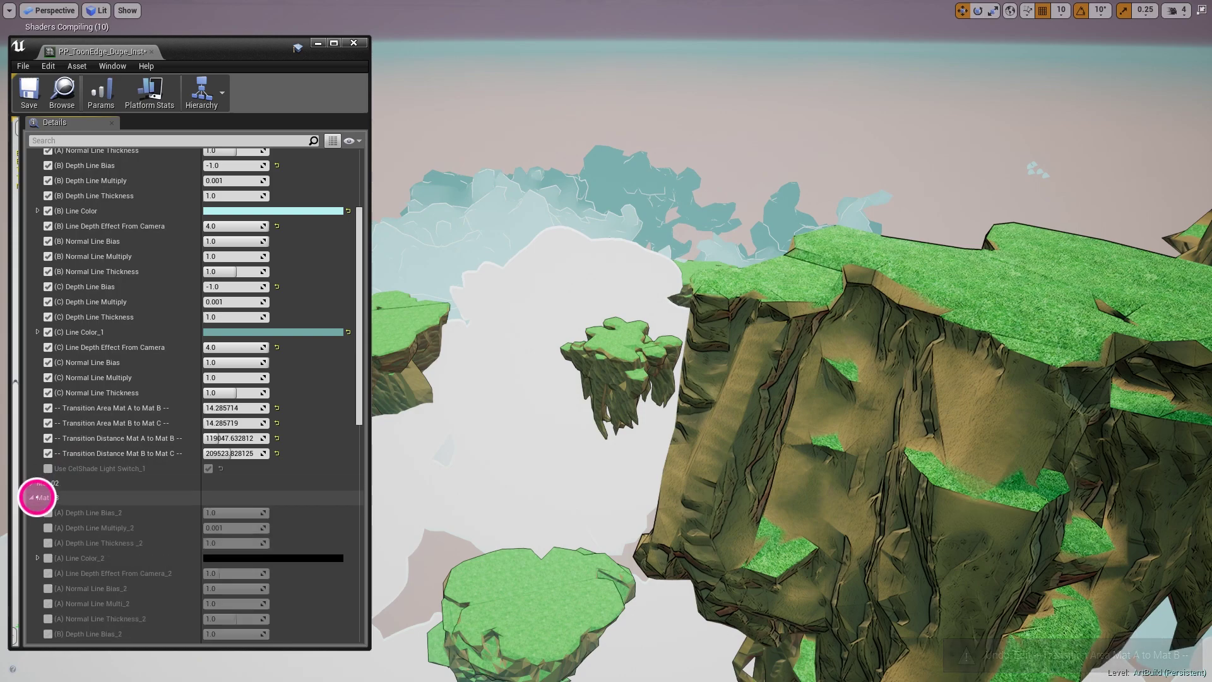
left_click(37, 497)
- Try Mat 01's Transition Distance Mat A to Mat B at about 128571 and undo the change
left_click(218, 438)
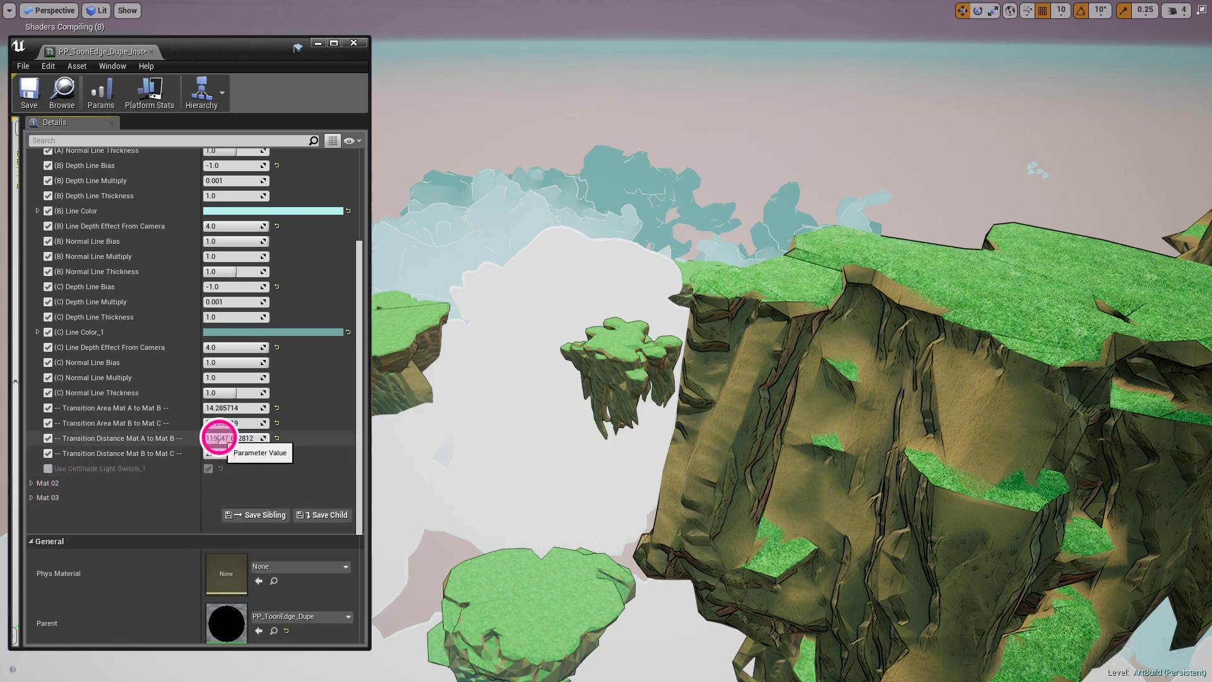
mouse_move(220, 438)
left_mouse_down()
mouse_move(252, 438)
mouse_move(219, 438)
left_mouse_up()
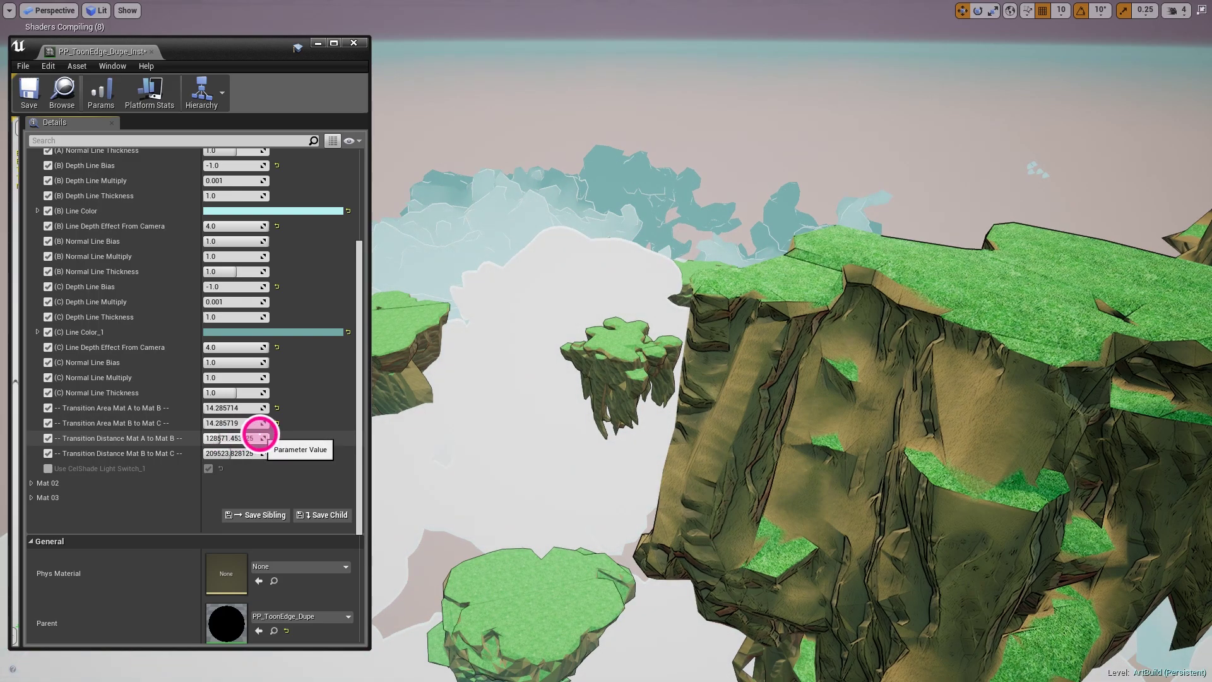
key("ctrl+z")
- Collapse the Mat 01 parameter group and expand Mat 02
left_click(34, 482)
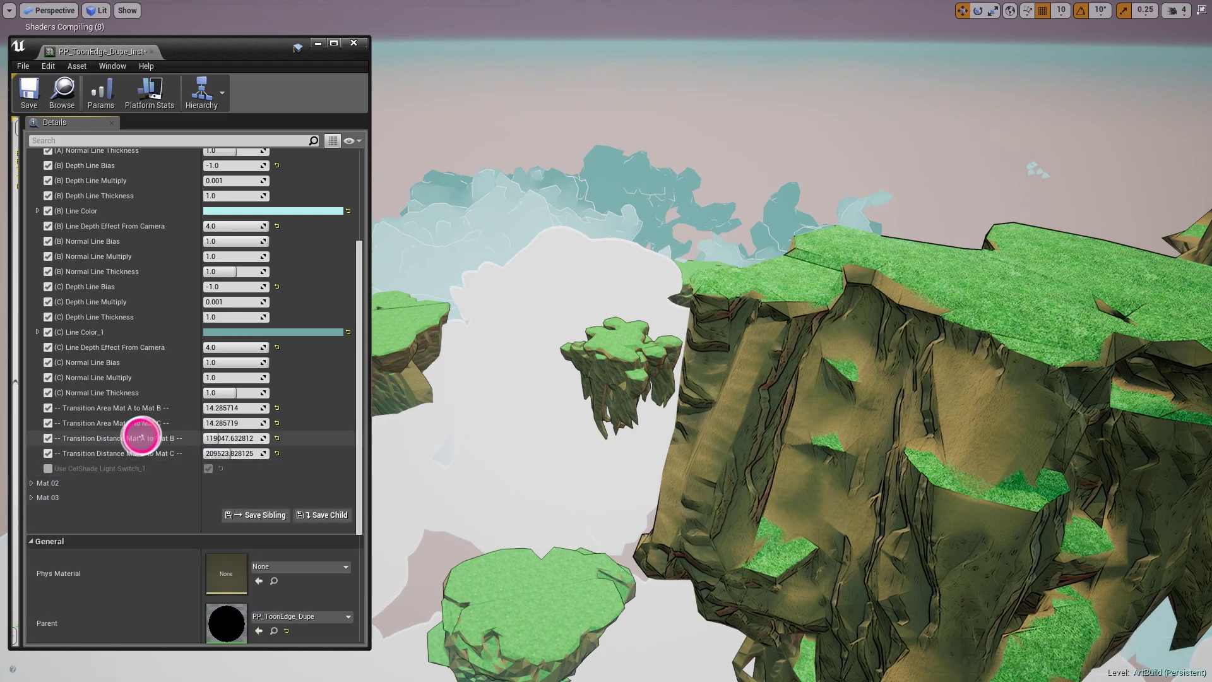
scroll(101, 208, "up", 5)
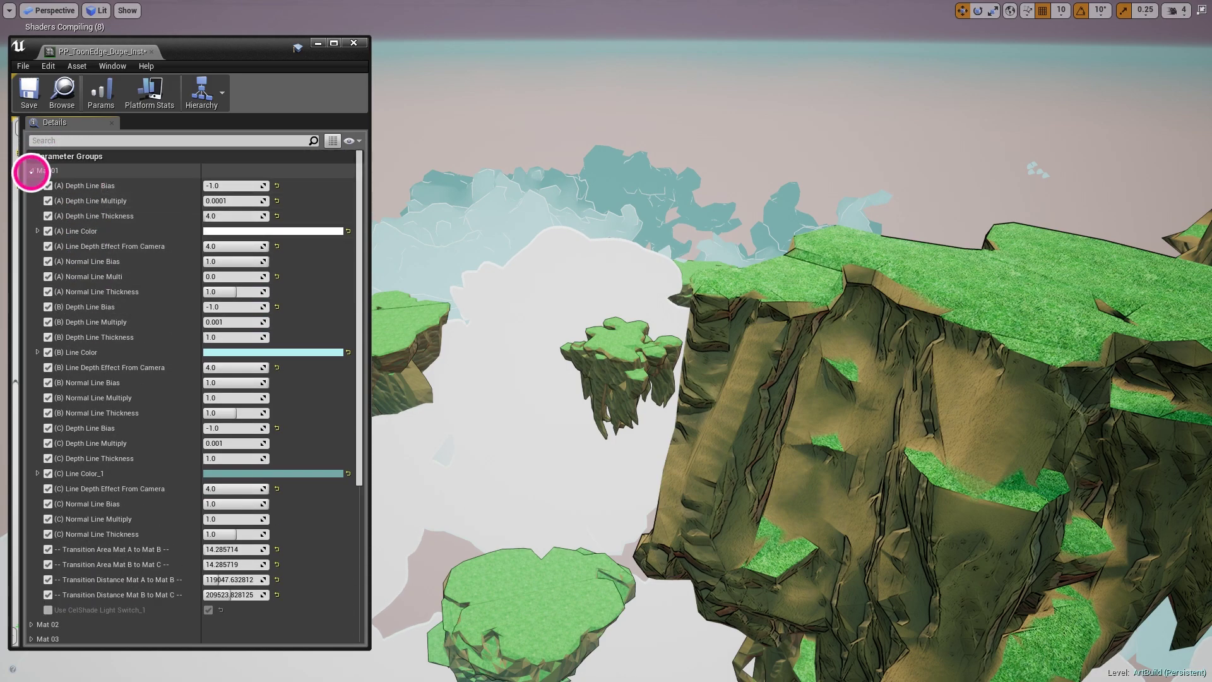
left_click(31, 171)
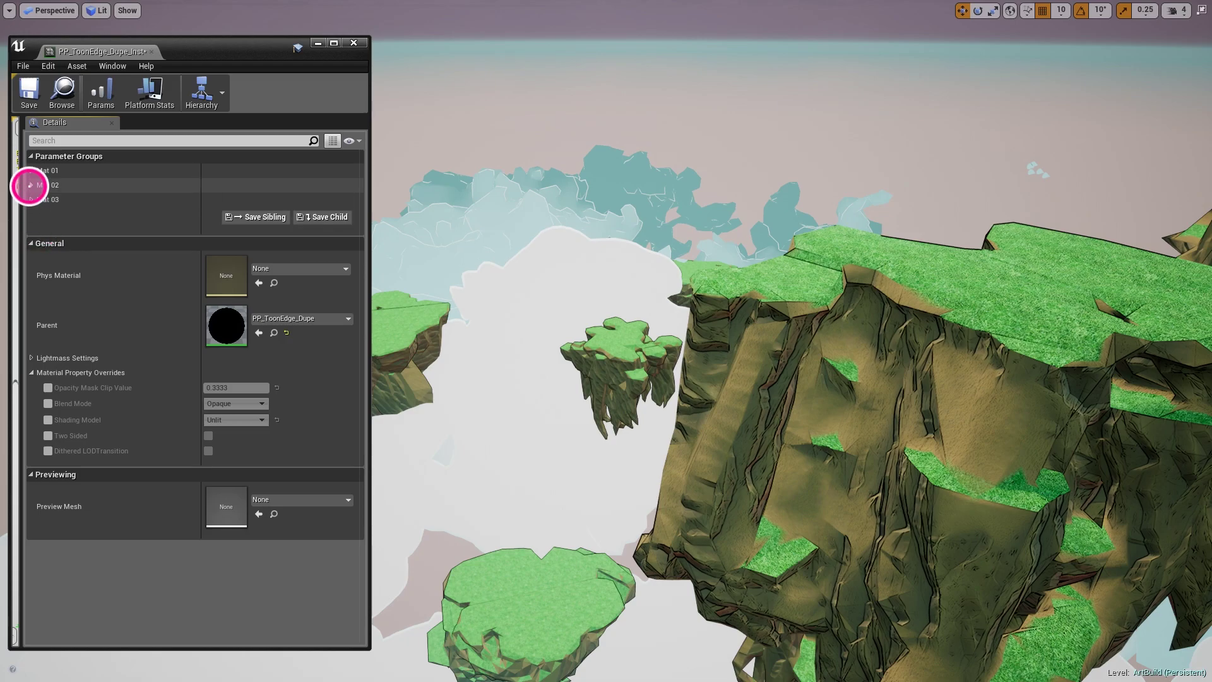
left_click(31, 185)
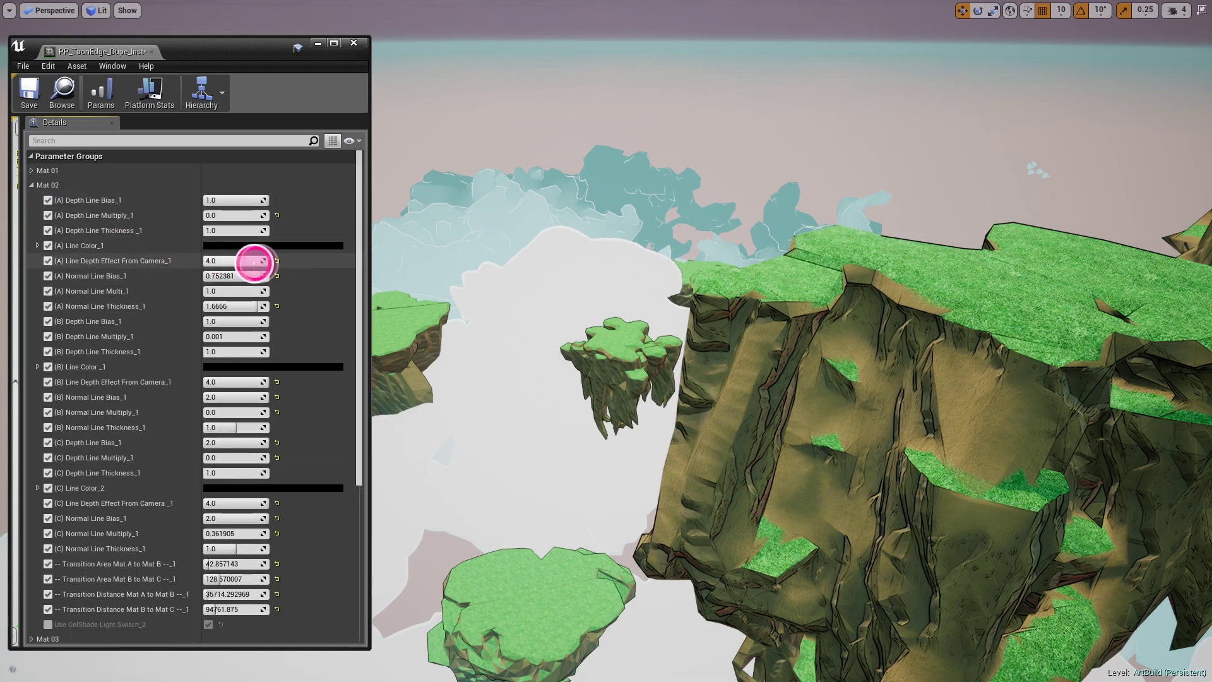
- Try a bright magenta for Mat 02's (A) Line Color_1 and discard the change
left_click(303, 245)
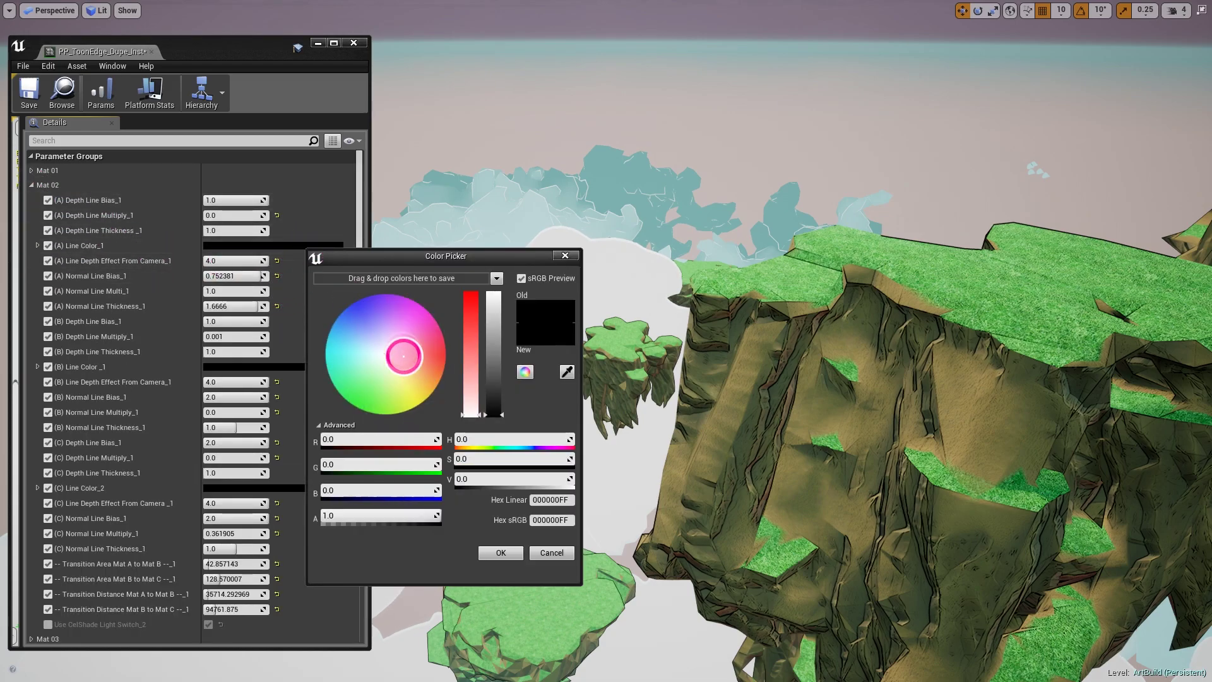
left_click_drag(394, 333, 421, 306)
left_click_drag(489, 338, 496, 306)
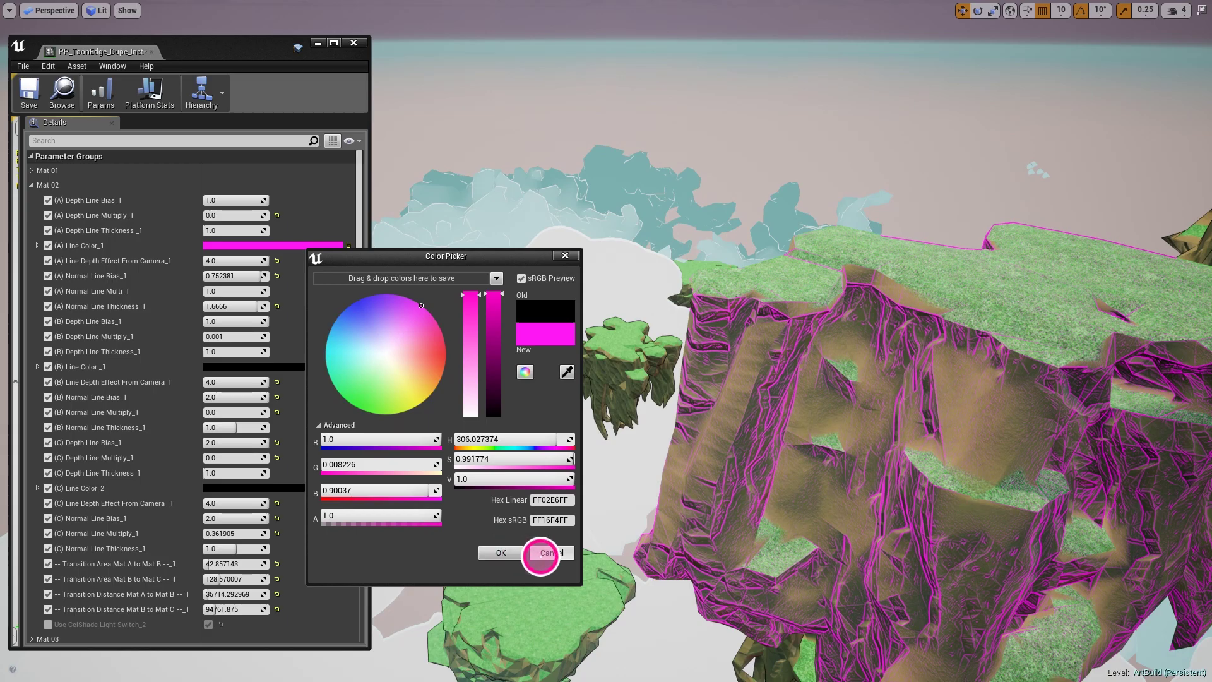
left_click(540, 554)
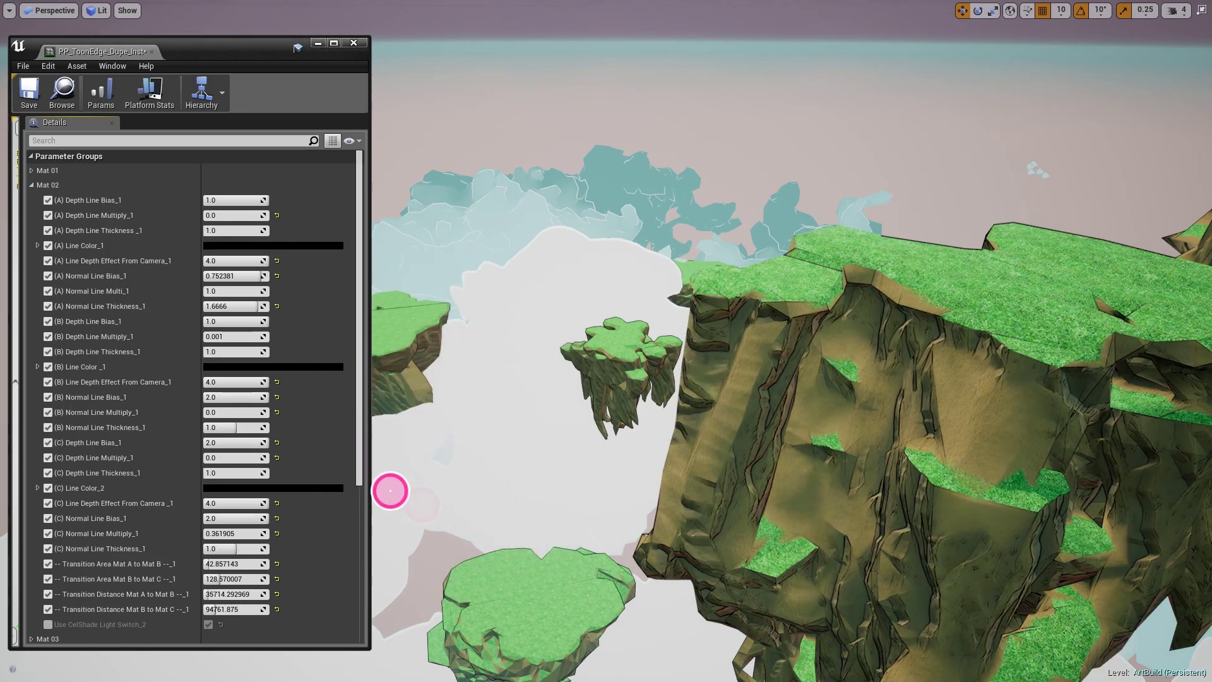
- Reset Mat 02's (A) Depth Line Multiply_1 to its default of 0.001
left_click(231, 215)
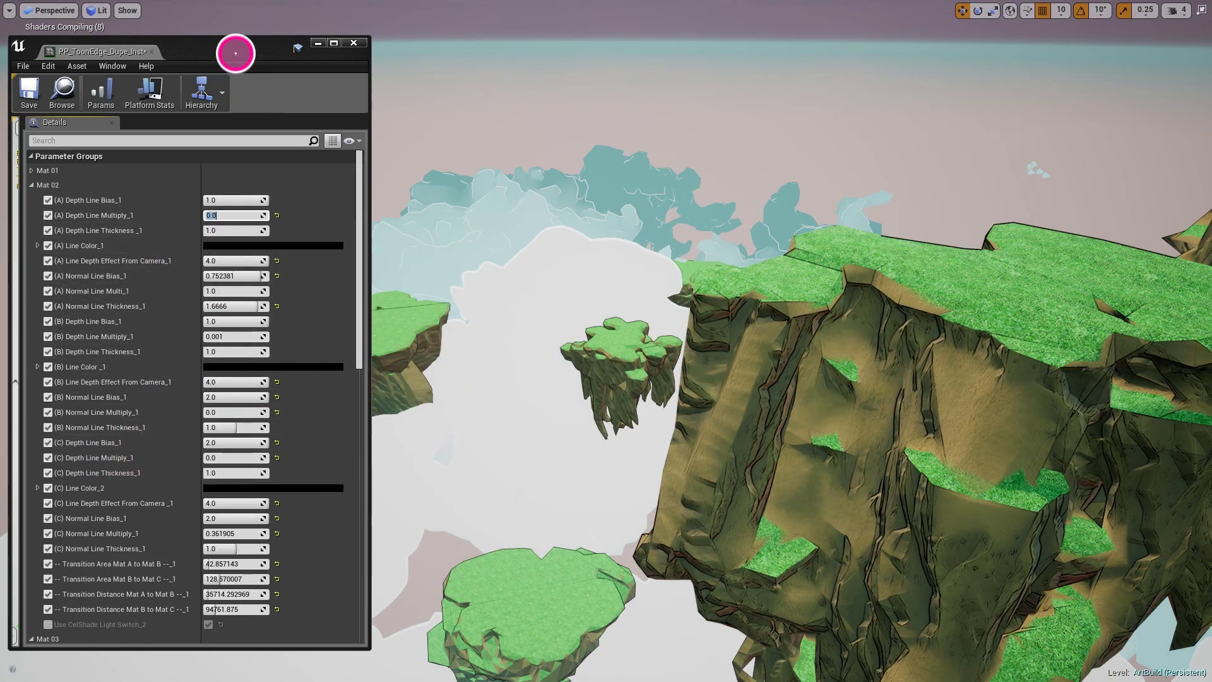
left_click(246, 217)
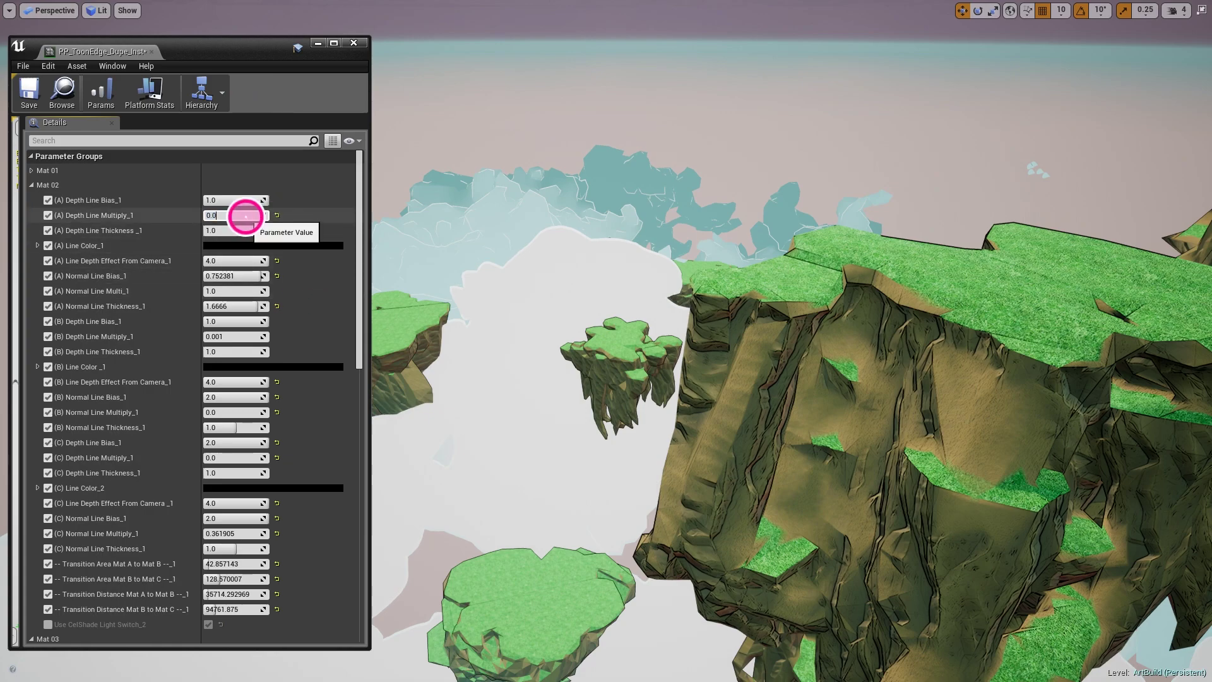
left_click(277, 216)
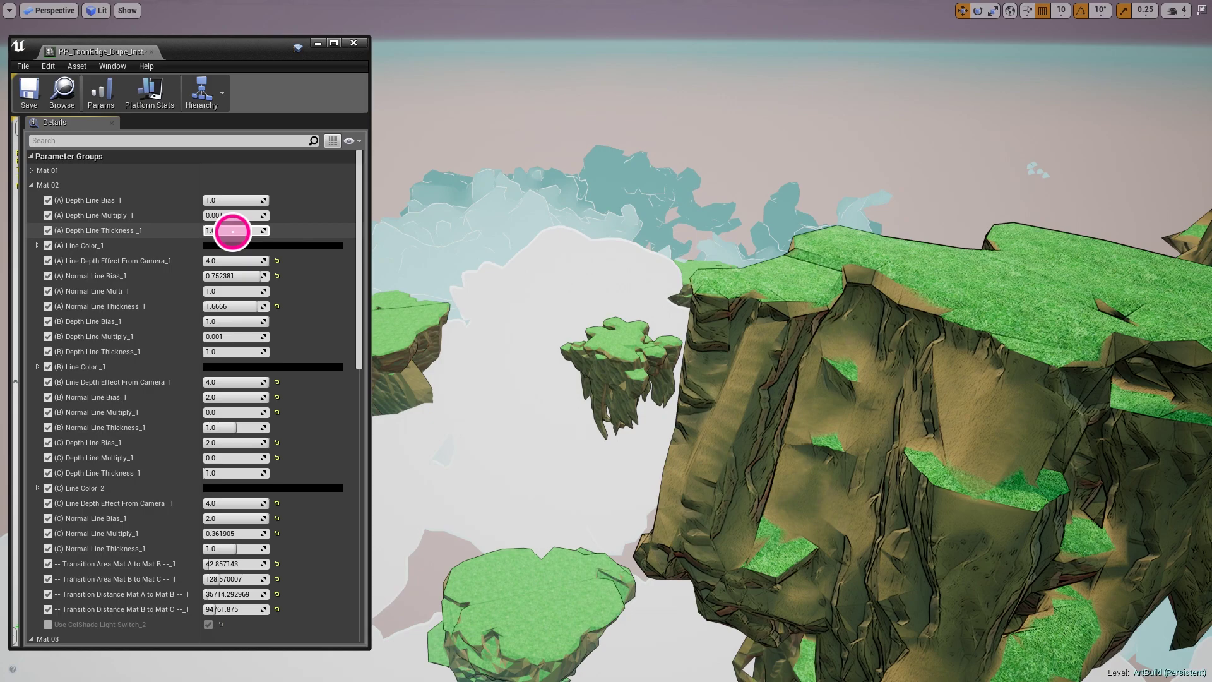
- Set Mat 02's (A) Depth Line Thickness_1 to about 4.29 and (A) Normal Line Thickness_1 to about 0.36
left_click_drag(234, 232, 240, 230)
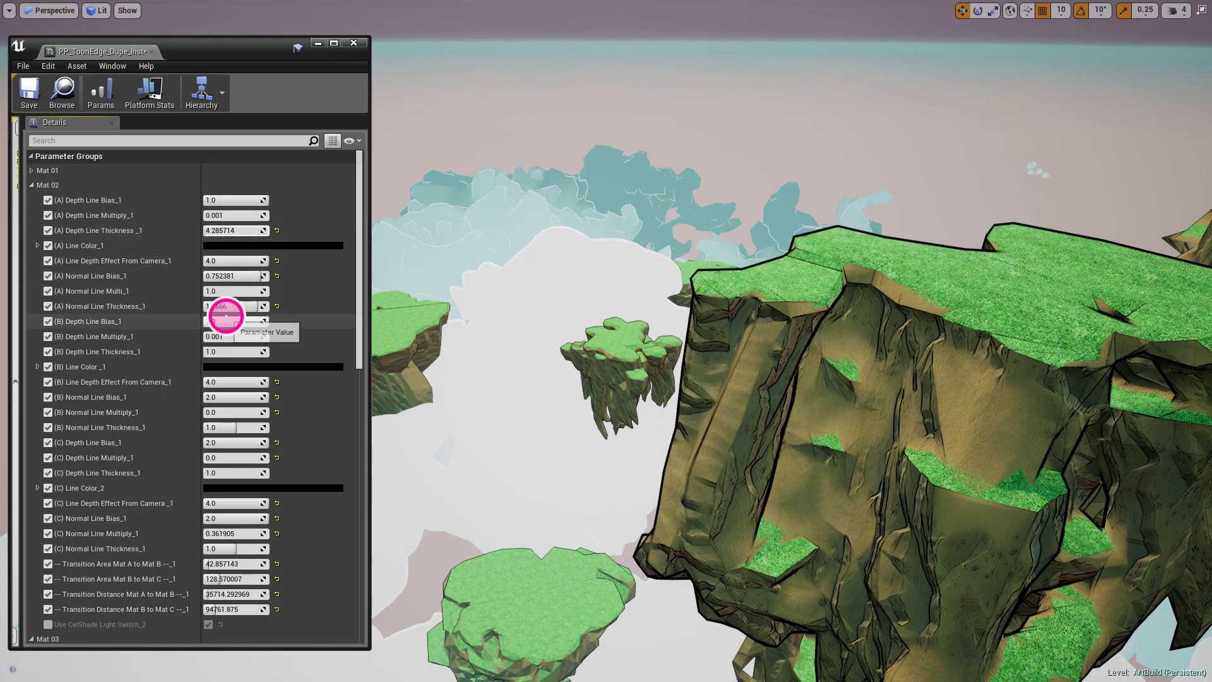
left_click_drag(252, 306, 215, 307)
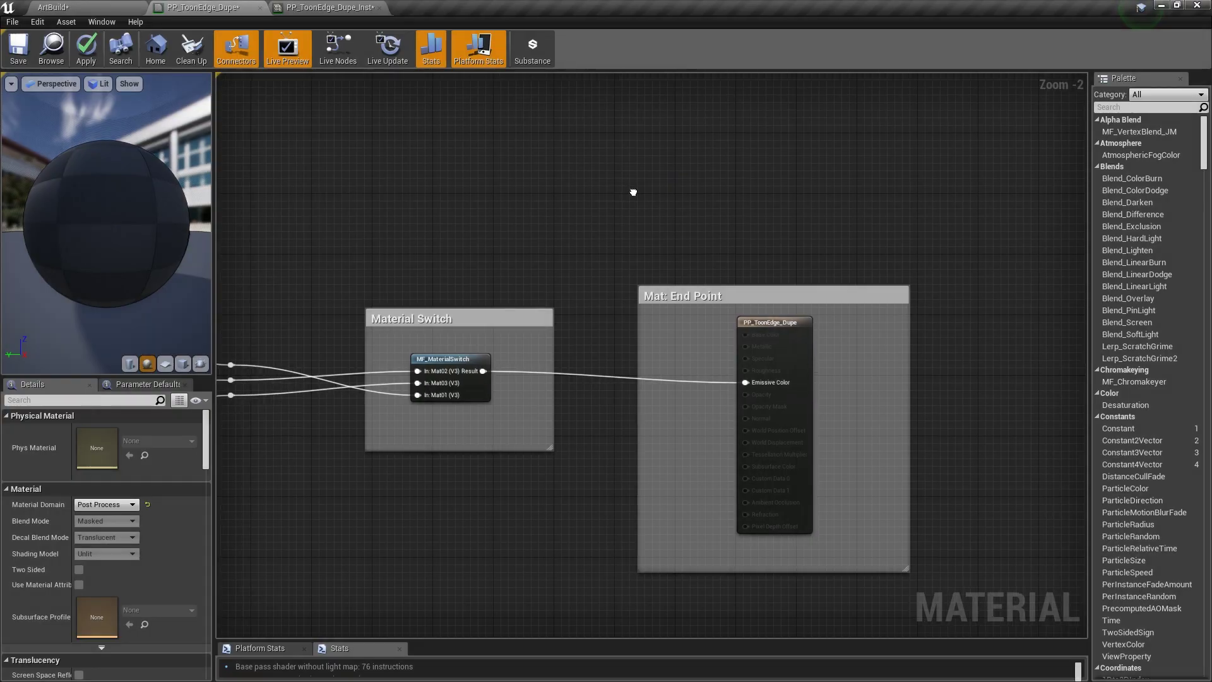
- Survey the PP_ToonEdge_Dupe material graph from the Material Switch through the Mat 1, Mat 2 and Mat 3 networks
right_click_drag(634, 189, 650, 195)
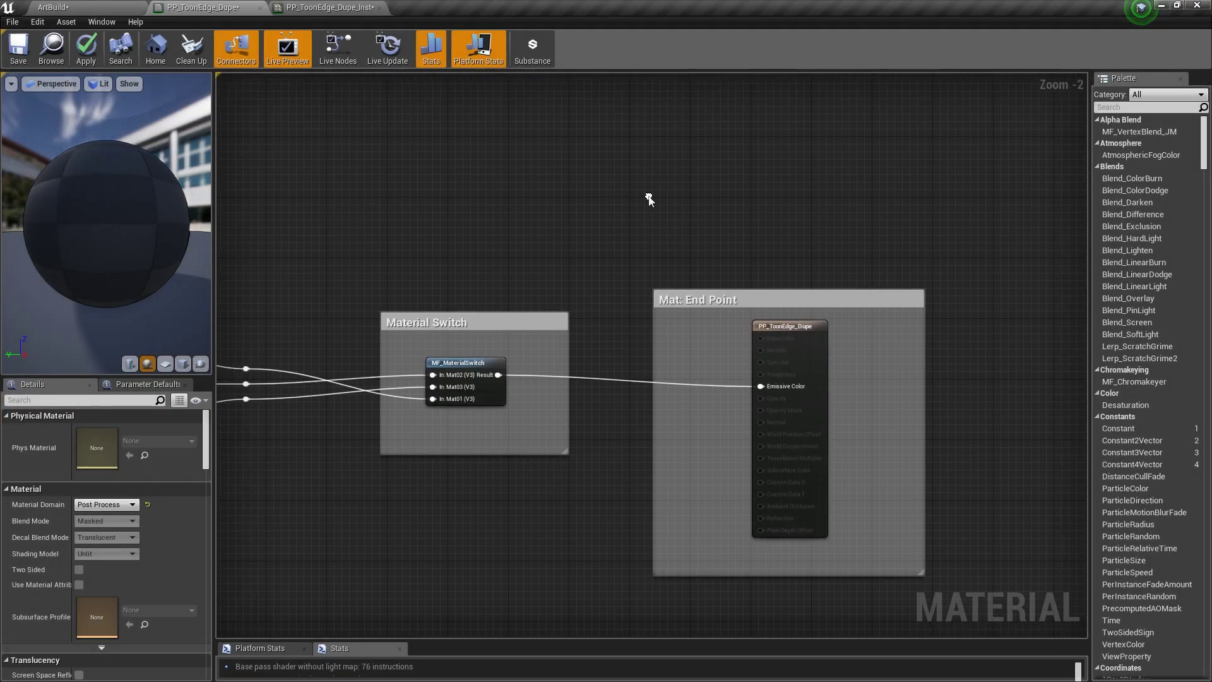
scroll(595, 203, "down", 3)
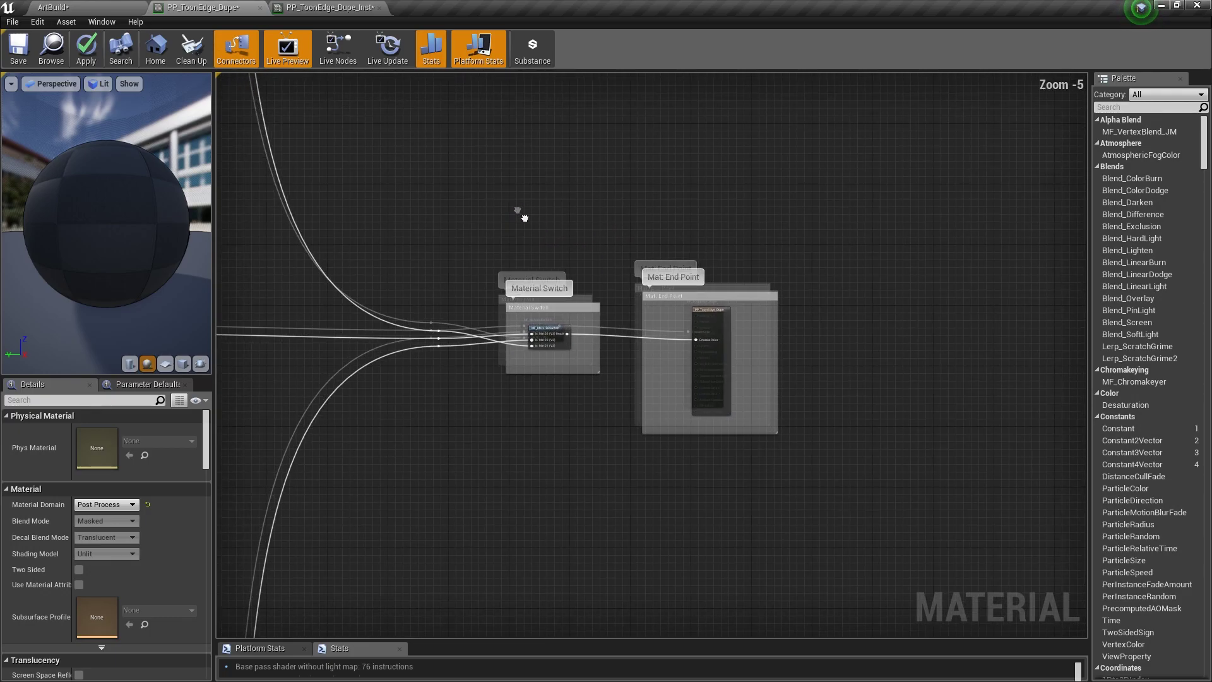
right_click_drag(520, 216, 760, 306)
scroll(686, 276, "down", 3)
right_click_drag(588, 167, 844, 401)
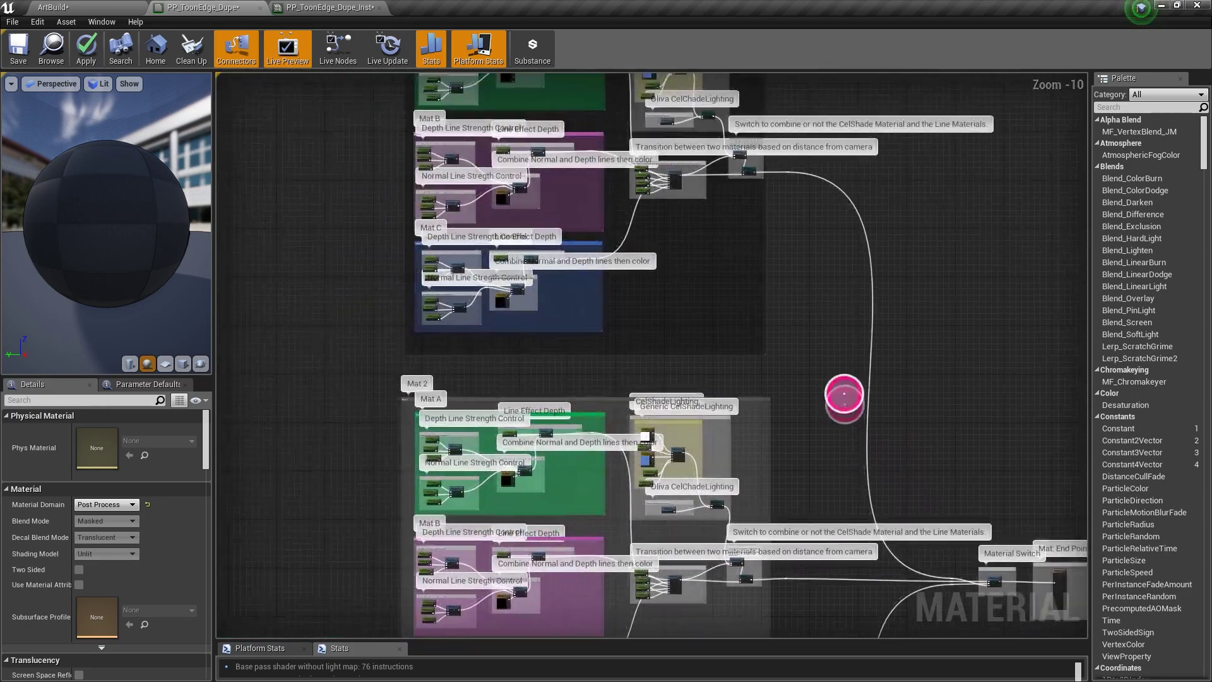
right_click_drag(800, 264, 830, 418)
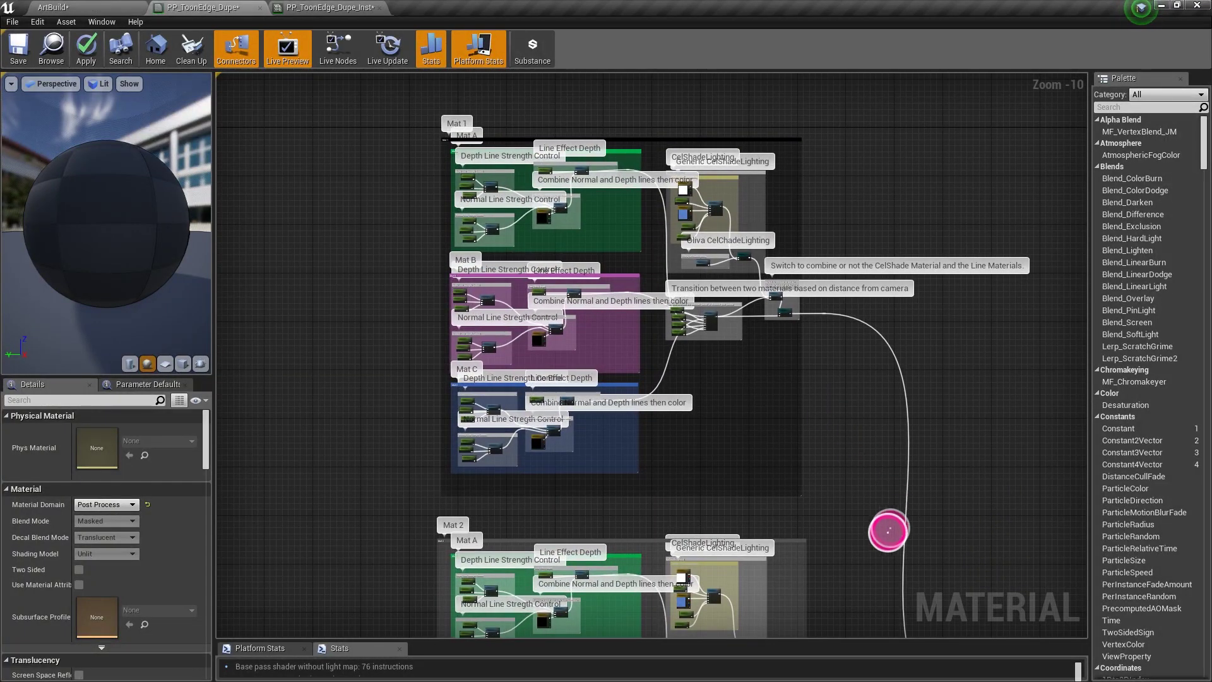
right_click_drag(888, 531, 860, 214)
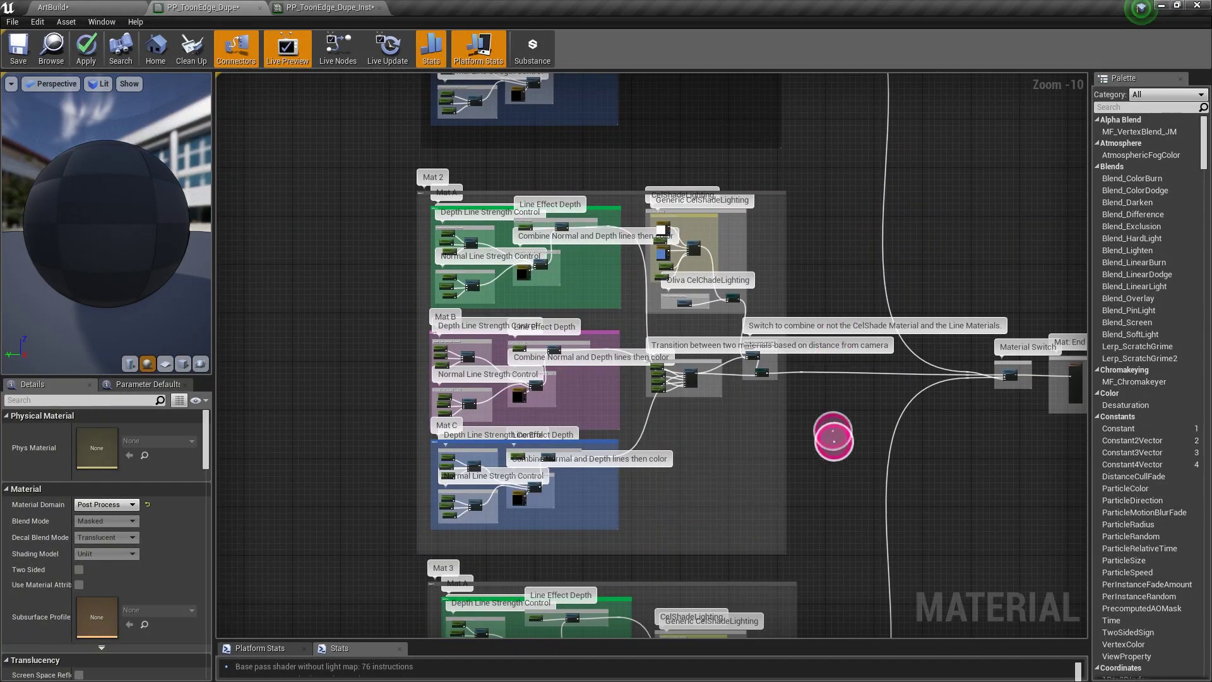
right_click_drag(832, 497, 790, 373)
right_click_drag(788, 115, 798, 411)
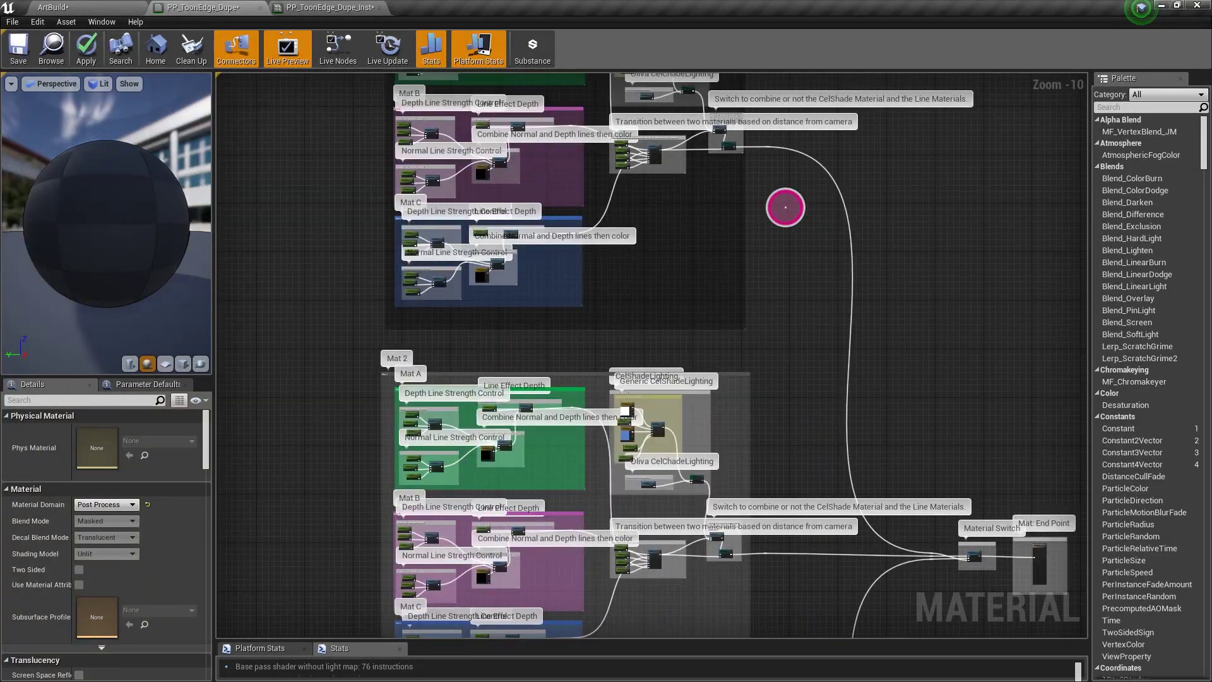
right_click_drag(786, 207, 808, 450)
- Examine the Mat A, Mat B and Mat C groups inside the graph's Mat 1 network
scroll(508, 268, "up", 1)
scroll(508, 265, "up", 6)
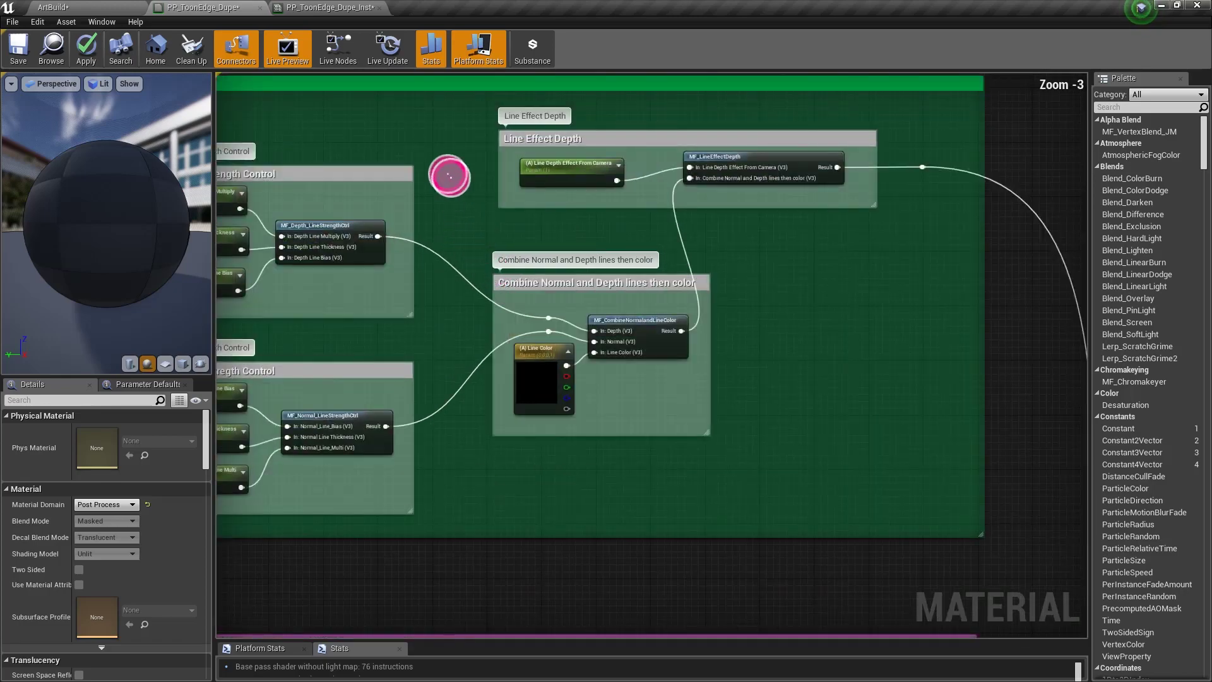
right_click_drag(443, 172, 583, 237)
scroll(582, 237, "down", 1)
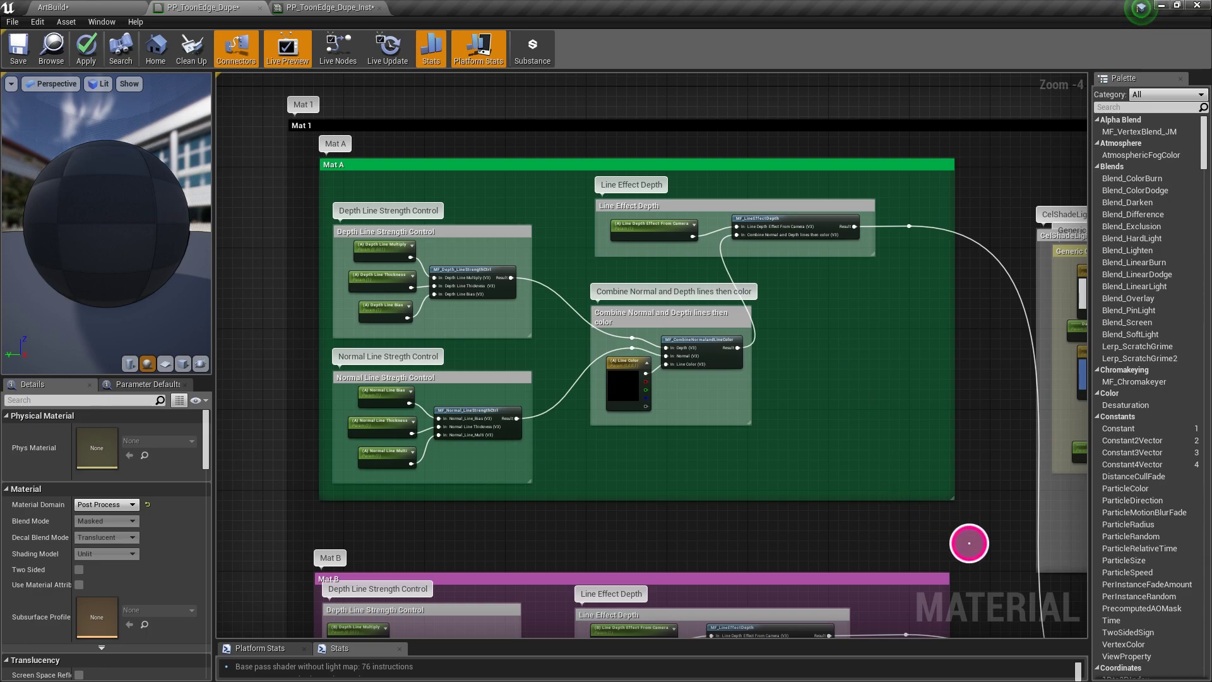
right_click_drag(969, 543, 927, 183)
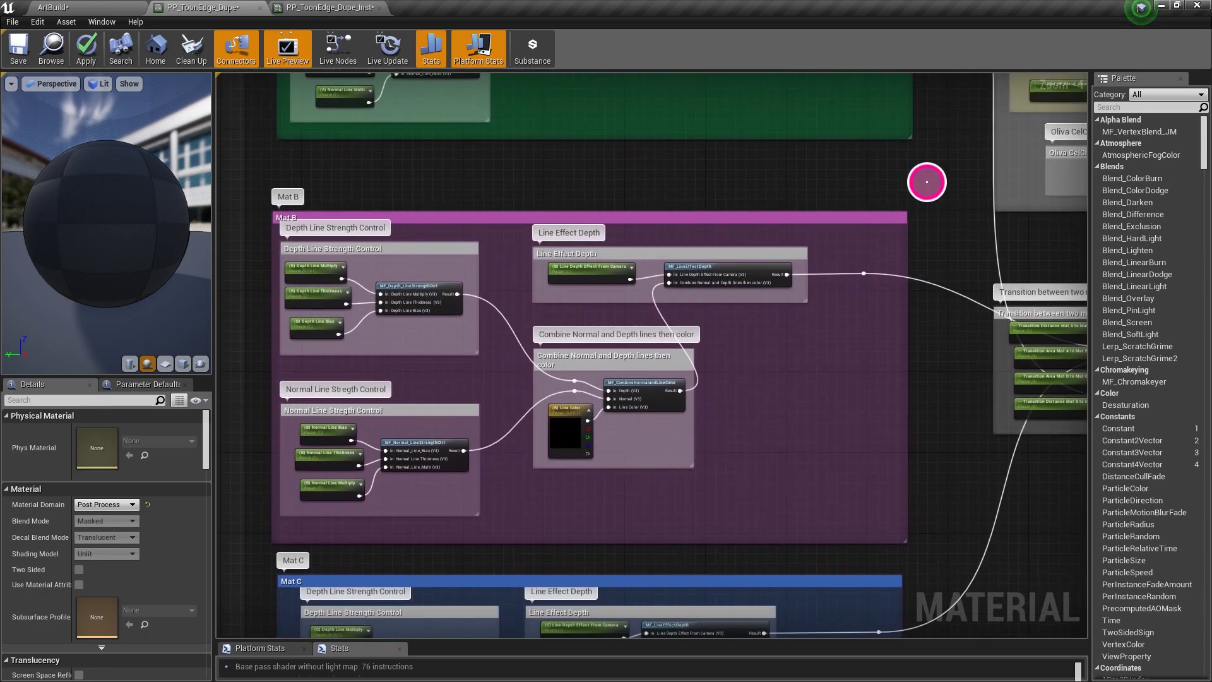
right_click_drag(951, 423, 916, 170)
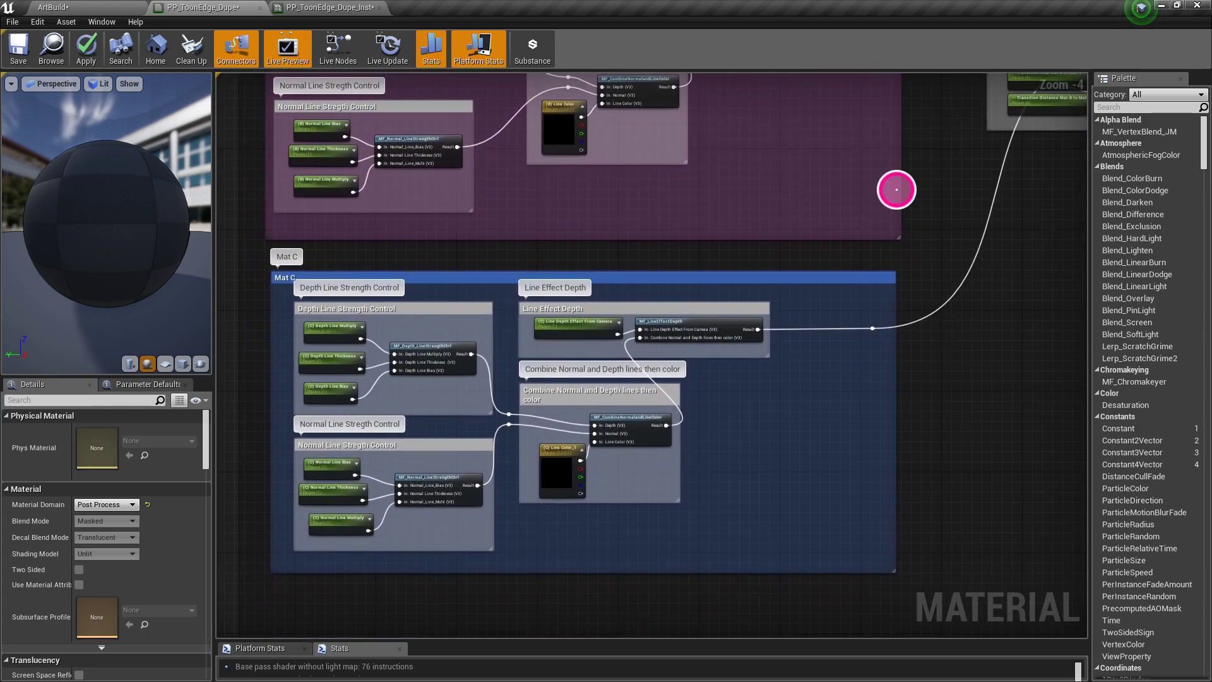
right_click_drag(902, 118, 609, 453)
- Examine Mat 1's CelShadeLighting group, its distance-based transition group and the switch combining cel shading with the lines
right_click_drag(601, 350, 435, 304)
scroll(406, 337, "down", 1)
scroll(434, 306, "up", 1)
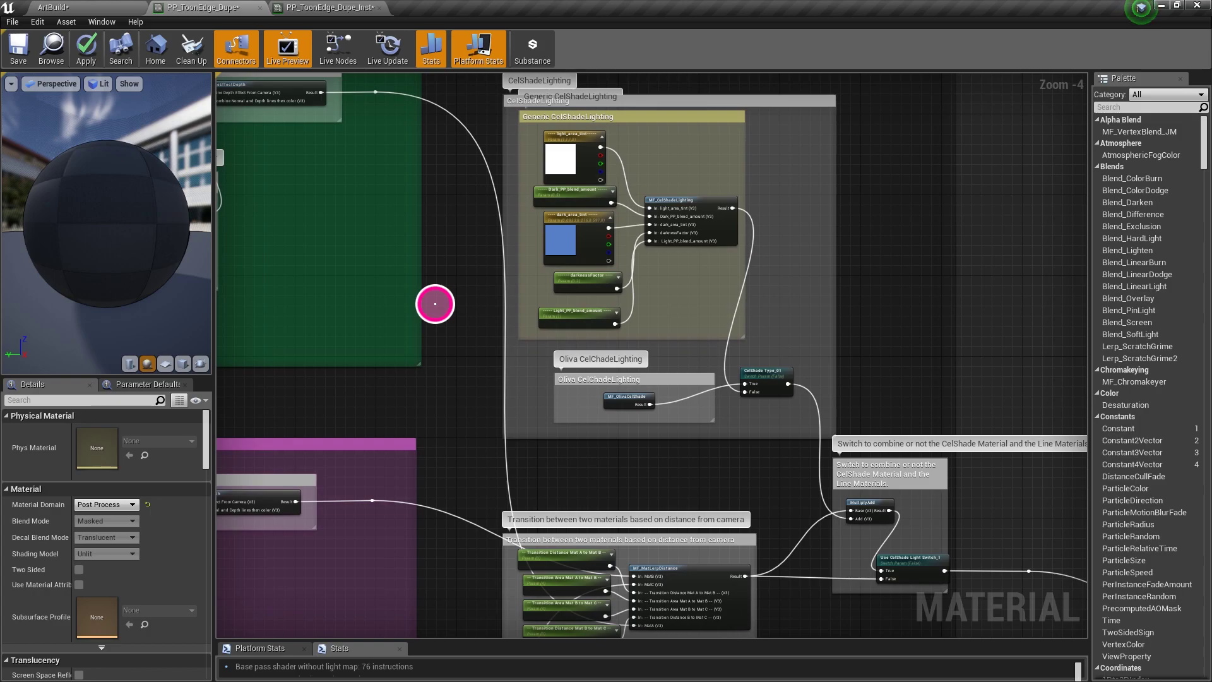
right_click_drag(480, 423, 507, 323)
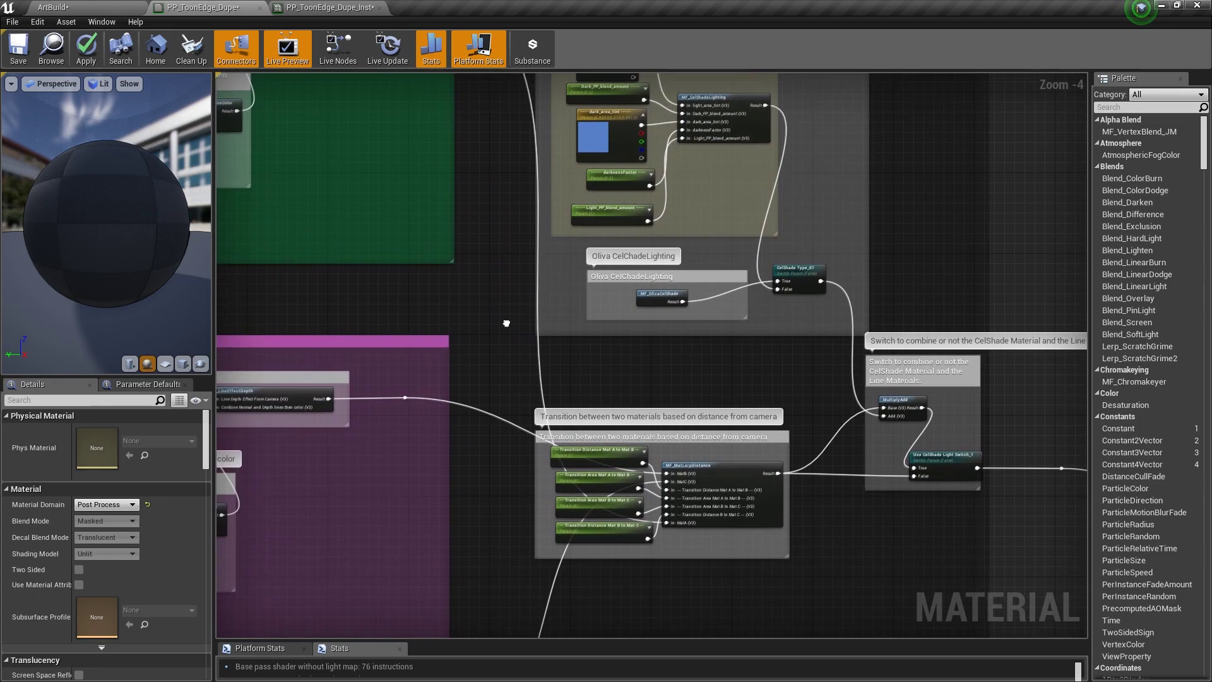
right_click_drag(517, 372, 477, 207)
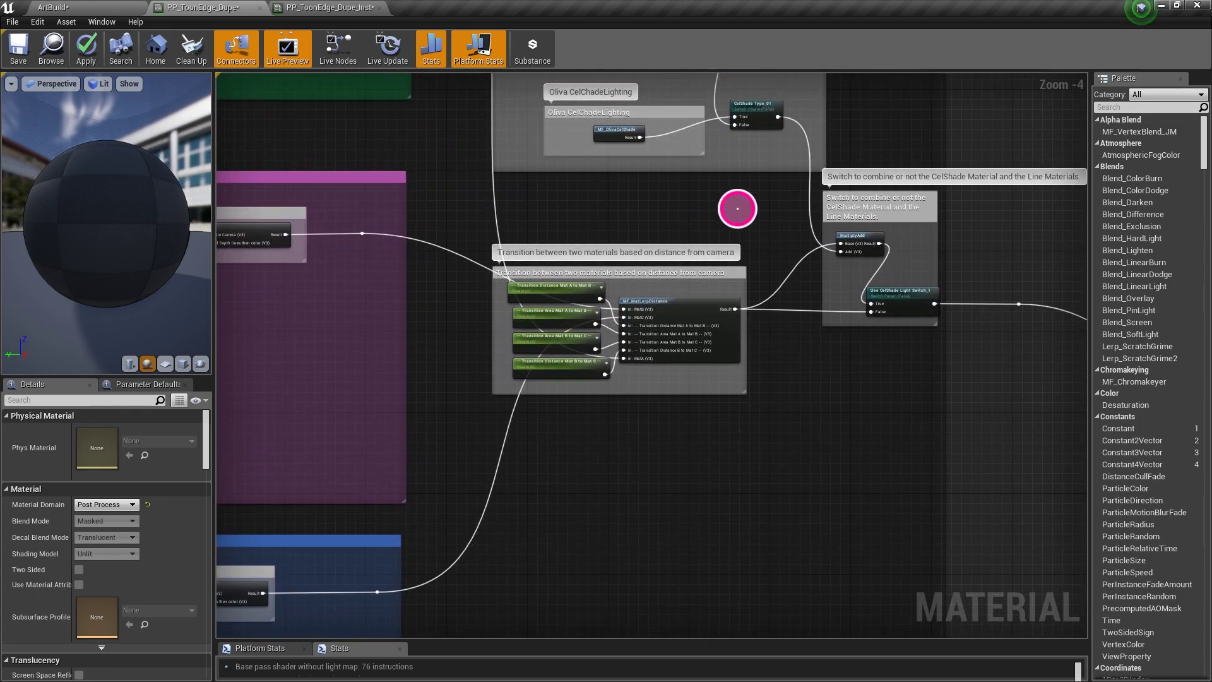
right_click_drag(737, 209, 684, 226)
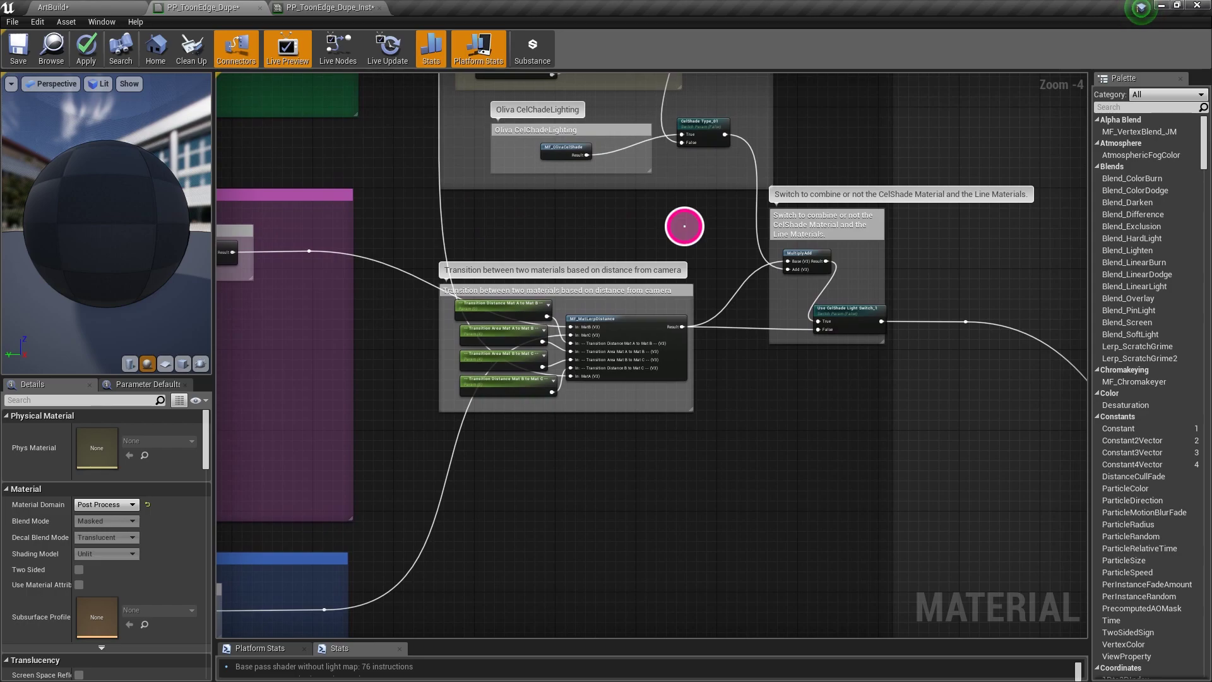
- Open the MF_Depth_LineStrengthCtrl function from Mat 1's Mat A, examine its network, and close it along with the material instance editor
right_click_drag(454, 208, 901, 363)
right_click_drag(529, 122, 539, 313)
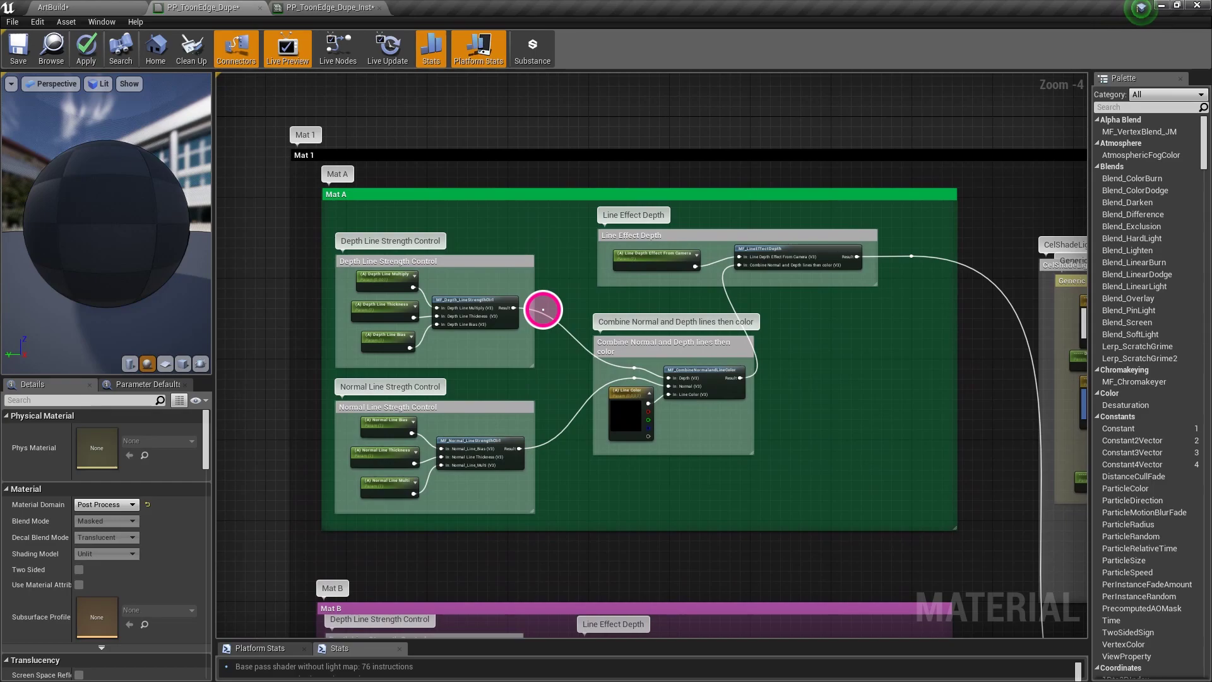
double_click(478, 300)
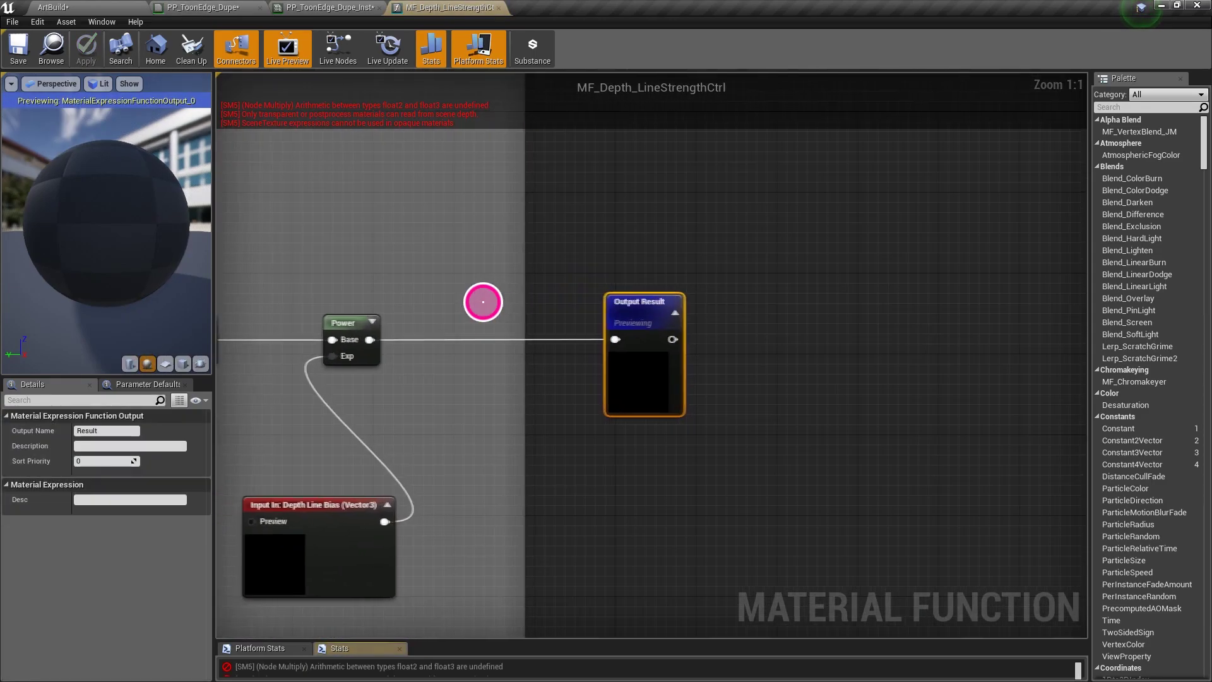
scroll(482, 298, "down", 2)
right_click_drag(450, 263, 761, 261)
scroll(746, 262, "down", 3)
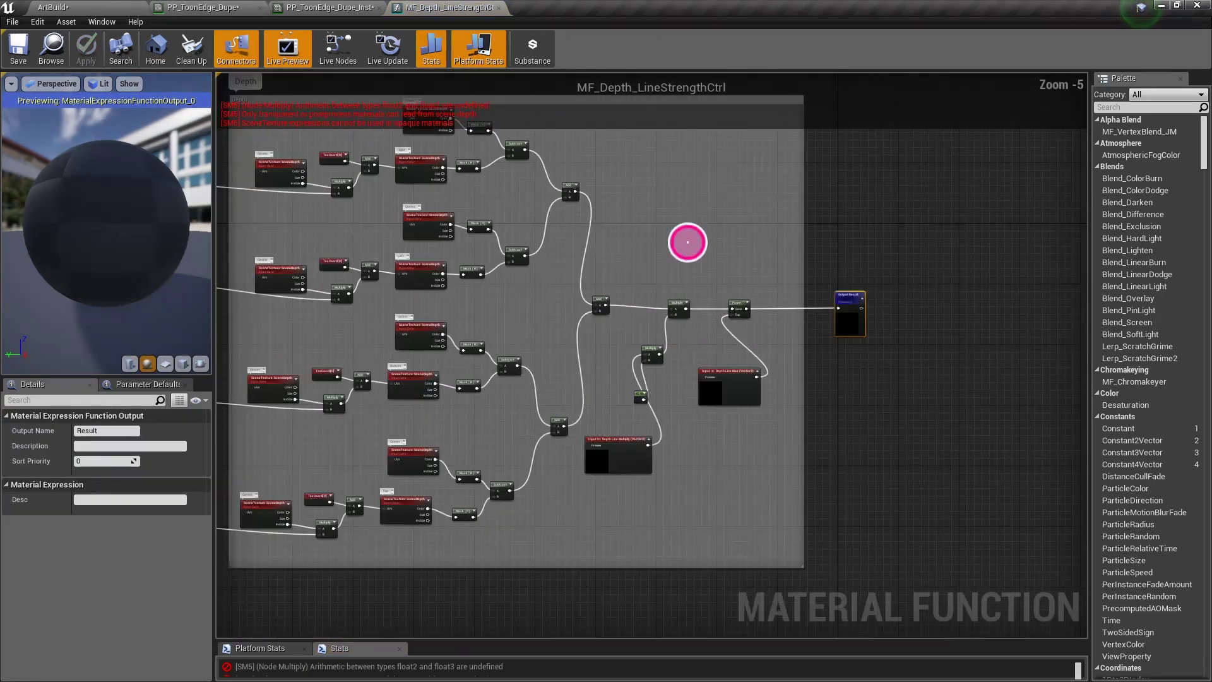
right_click_drag(665, 224, 793, 260)
scroll(810, 271, "down", 1)
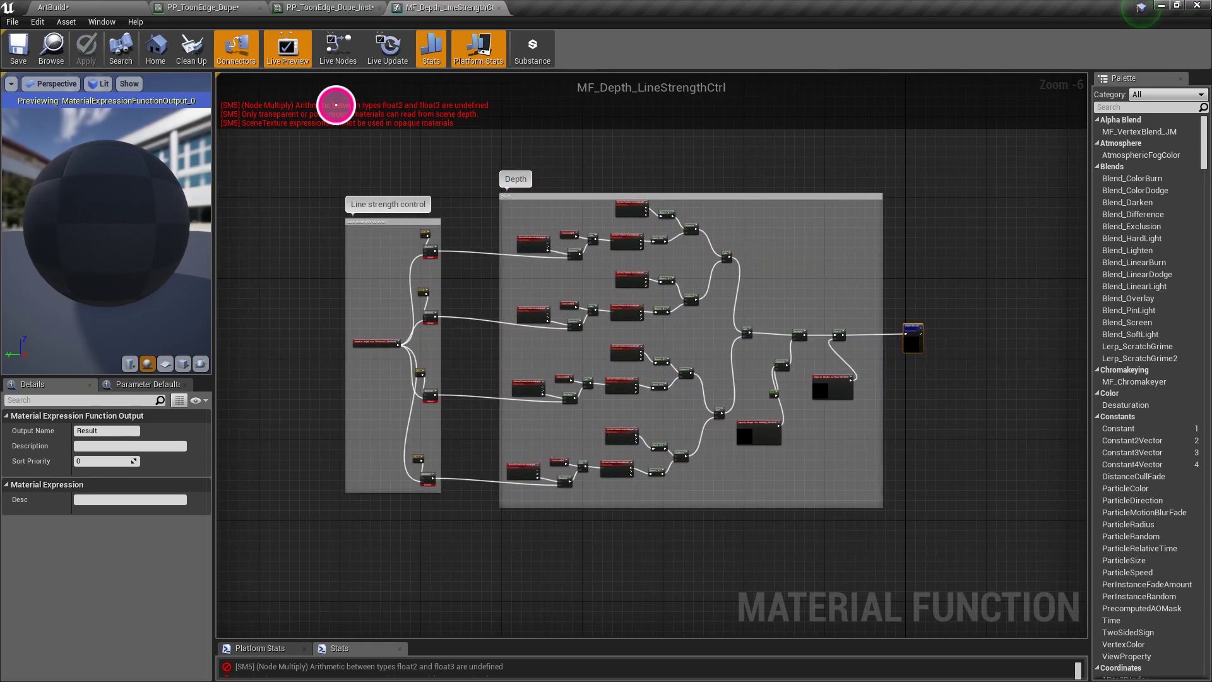
left_click(498, 8)
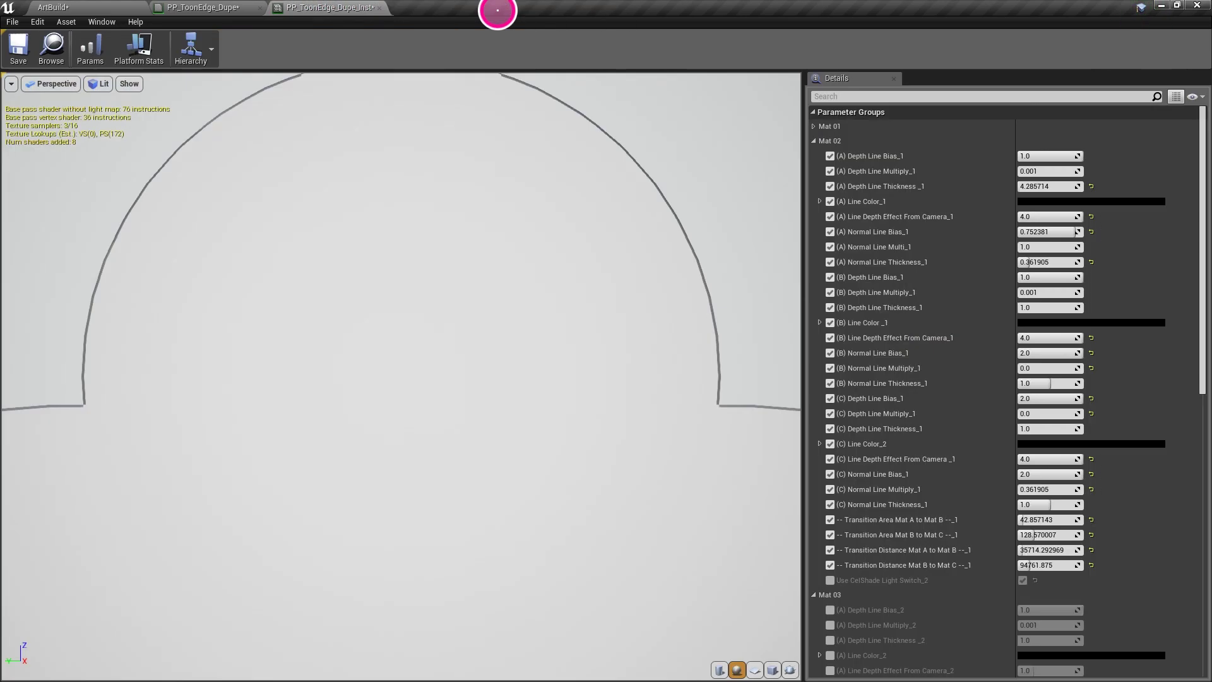
left_click(381, 8)
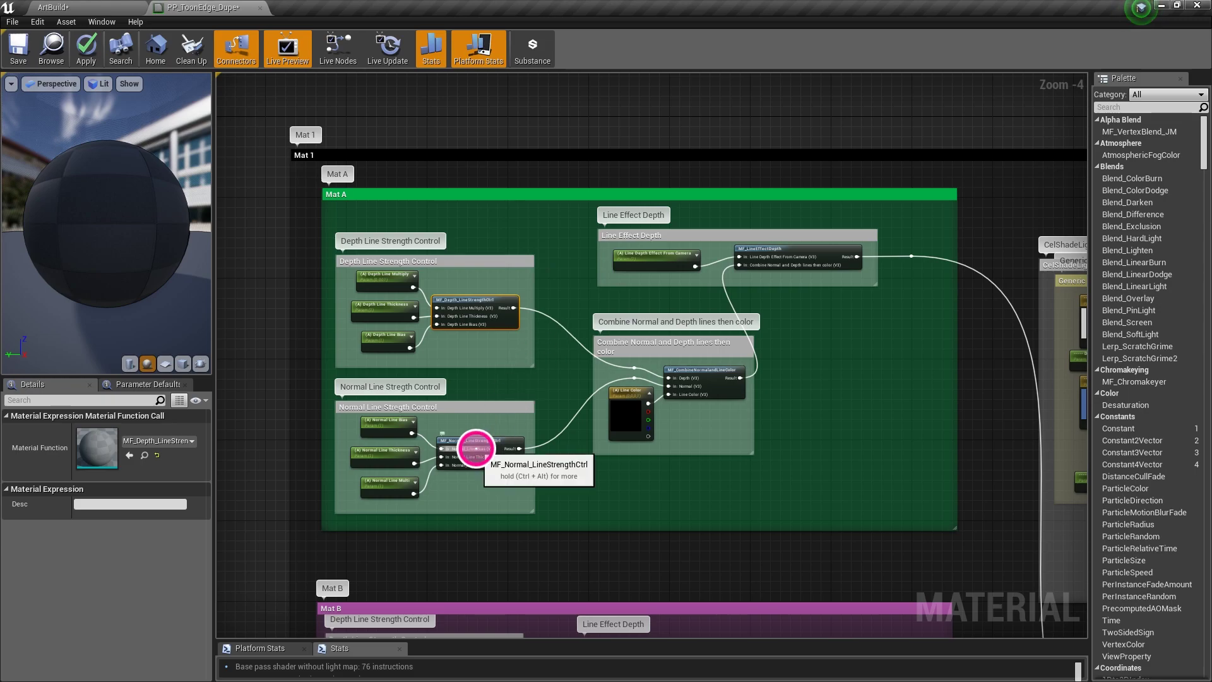
- Open the MF_Normal_LineStrengthCtrl function from Mat 1's Mat A, examine its network and close it
double_click(476, 449)
scroll(490, 262, "down", 5)
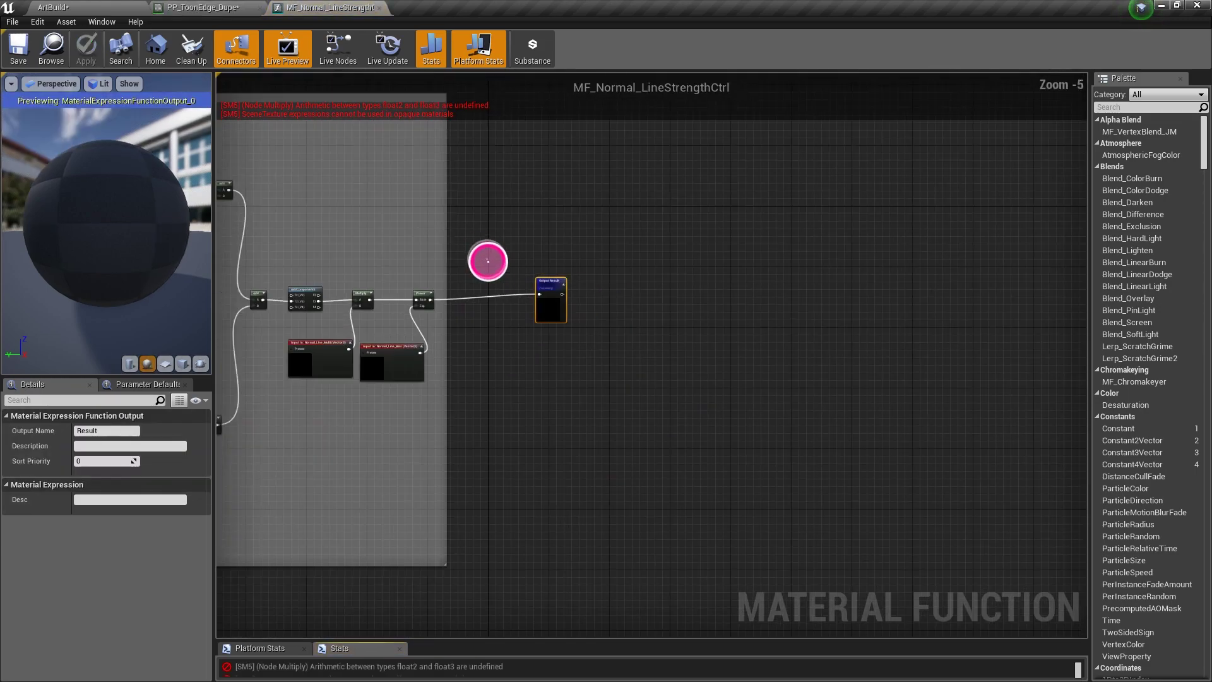
right_click_drag(362, 196, 831, 235)
scroll(717, 252, "down", 1)
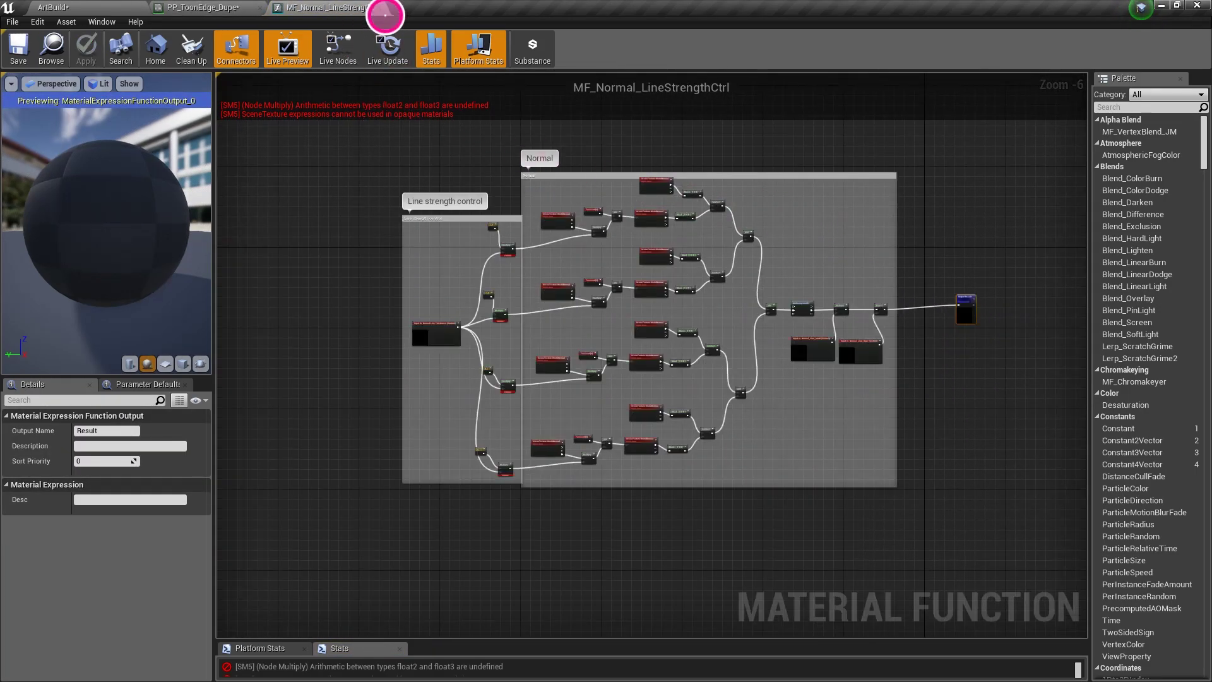
left_click(385, 12)
scroll(766, 283, "up", 2)
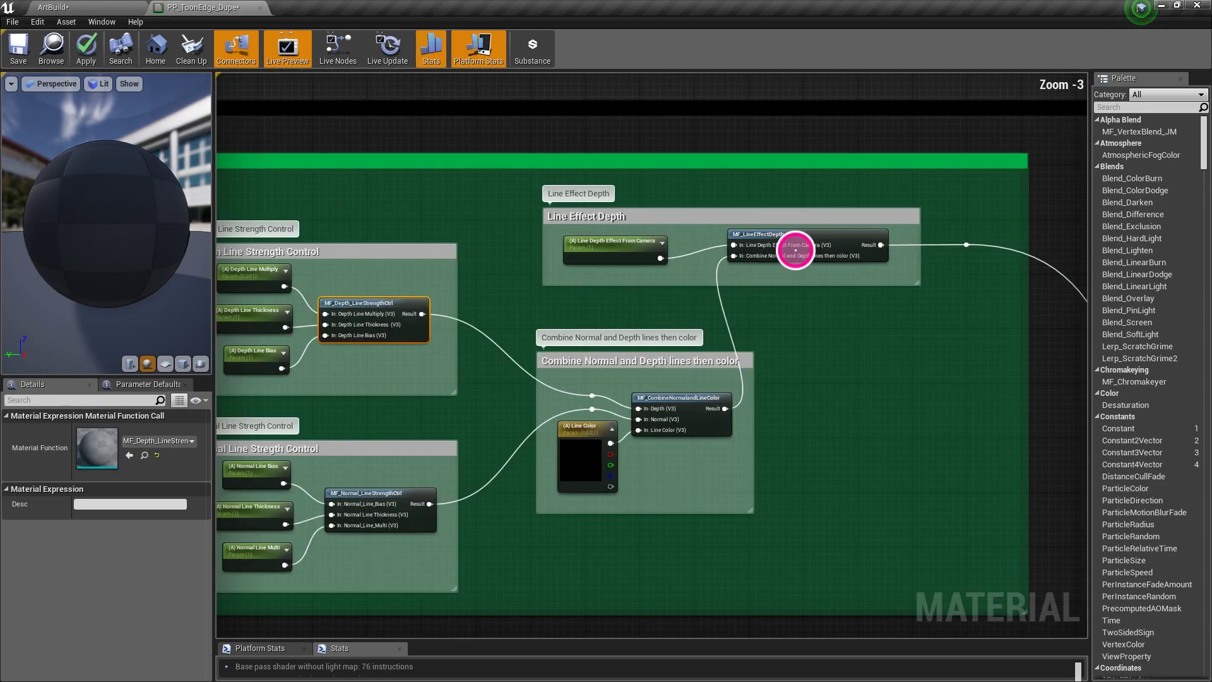
- Open the MF_LineEffectDepth function from Mat 1's Mat A, examine its Effect Depth network and close it
double_click(800, 238)
right_click_drag(519, 215, 861, 206)
scroll(844, 206, "down", 1)
mouse_move(696, 198)
right_mouse_down()
mouse_move(714, 219)
mouse_move(714, 185)
right_mouse_up()
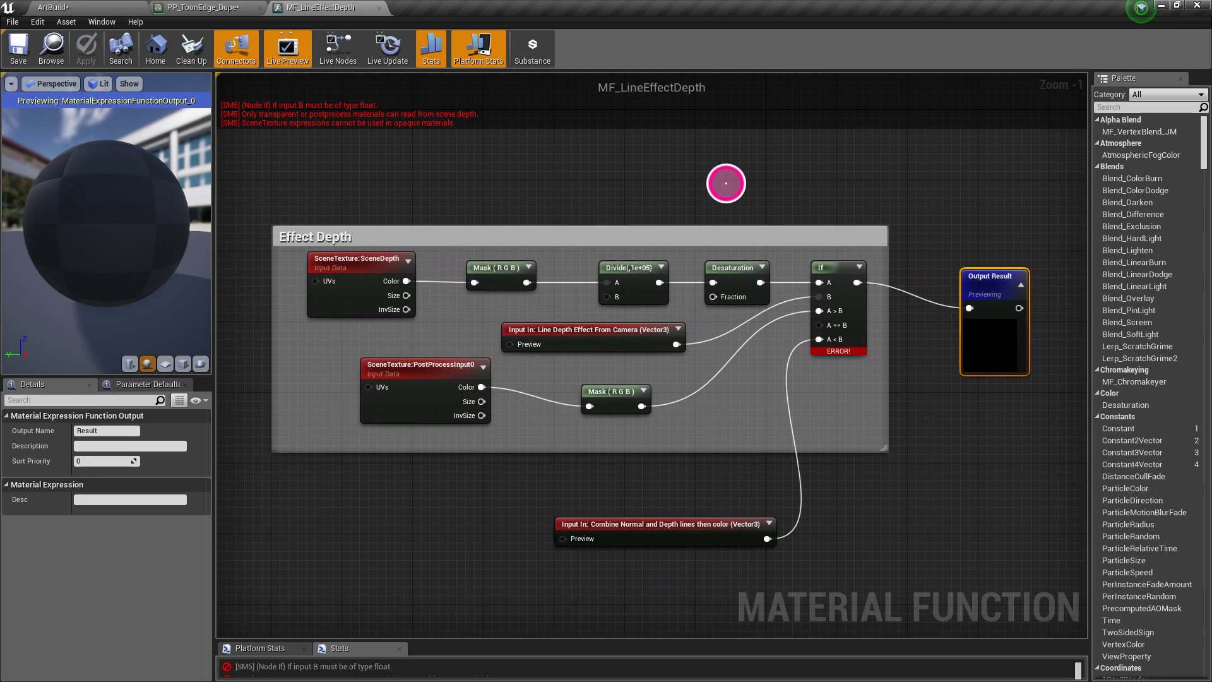
left_click(378, 7)
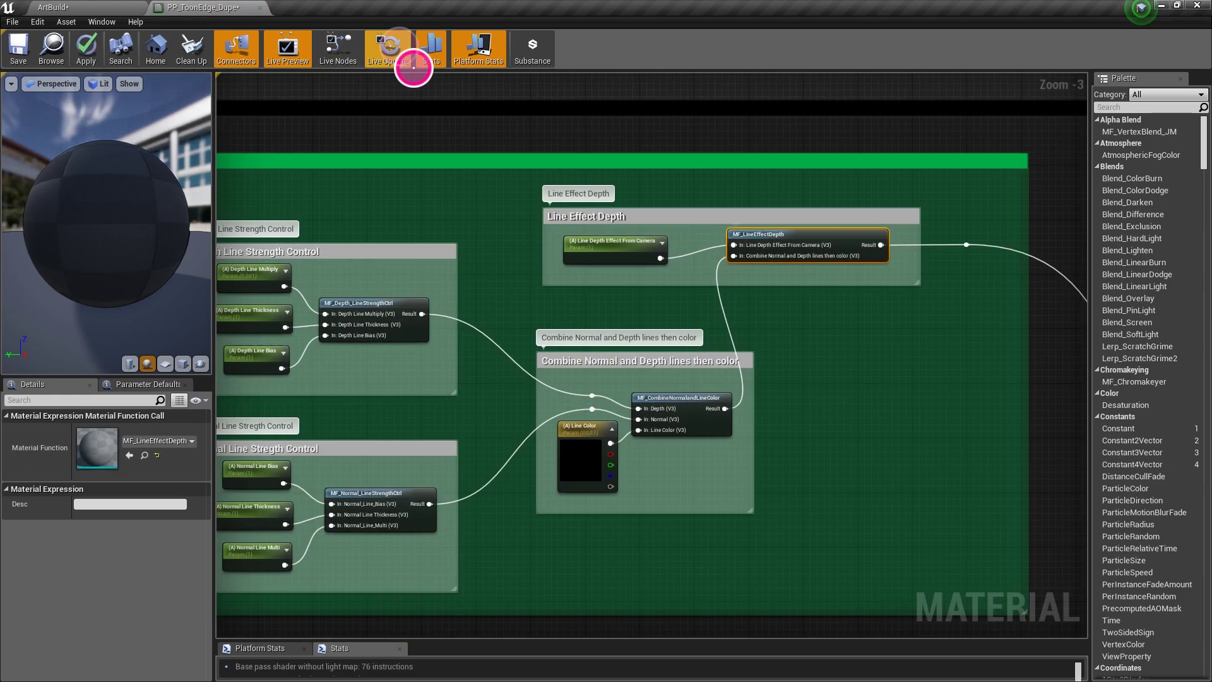
- Open the MF_CombineNormalandLineColor function from Mat 1's Mat A, examine its network and close it
left_click(668, 401)
double_click(670, 402)
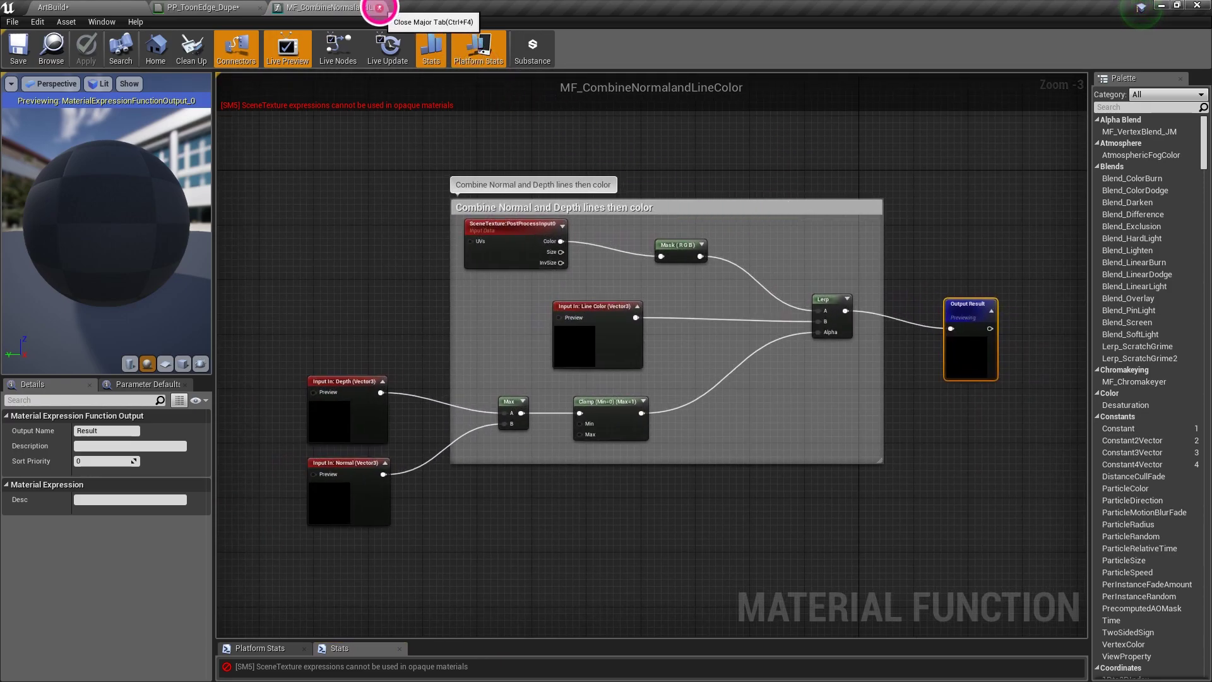
left_click(379, 8)
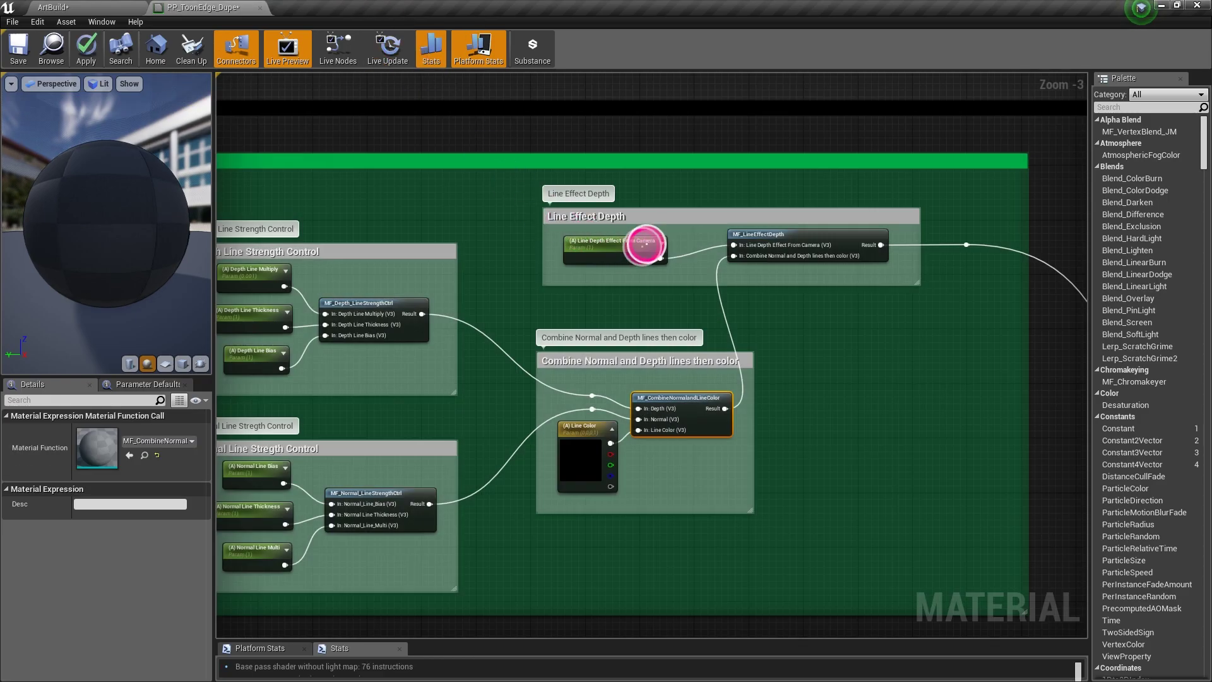
- Open the MF_MatLerpDistance function from Mat 1's distance-based transition group, examine its network and close it
scroll(611, 289, "down", 1)
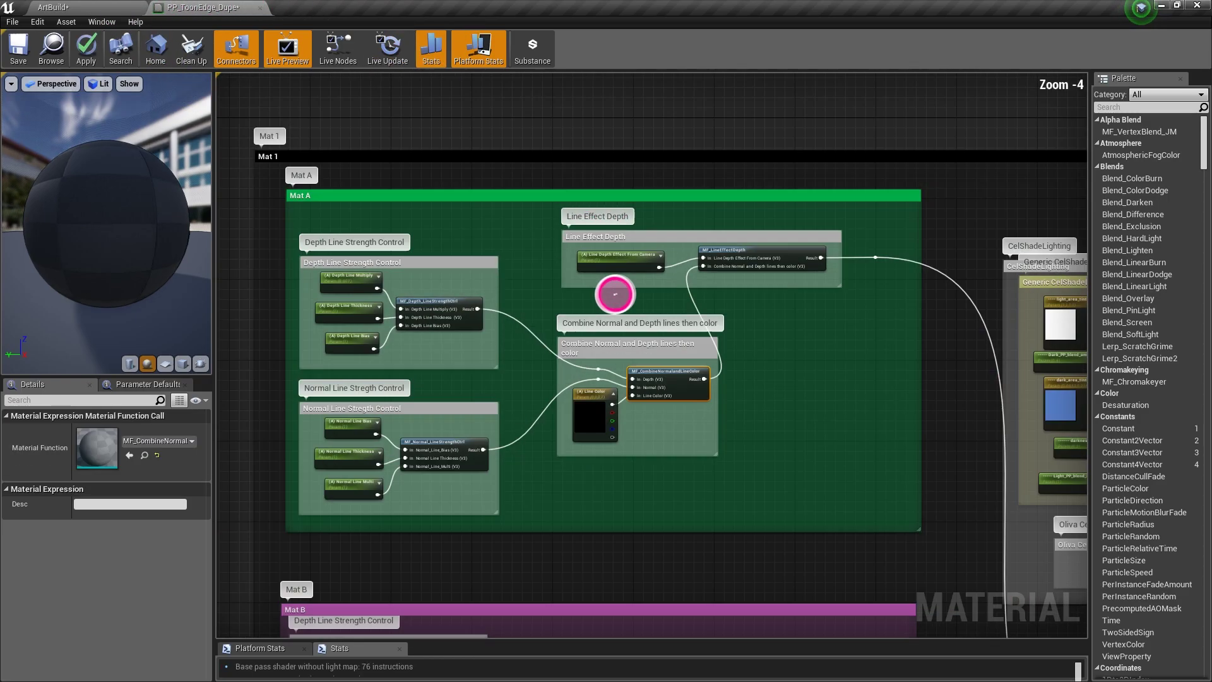
scroll(750, 395, "down", 1)
right_click_drag(750, 395, 669, 117)
right_click_drag(743, 167, 334, 120)
scroll(420, 240, "up", 3)
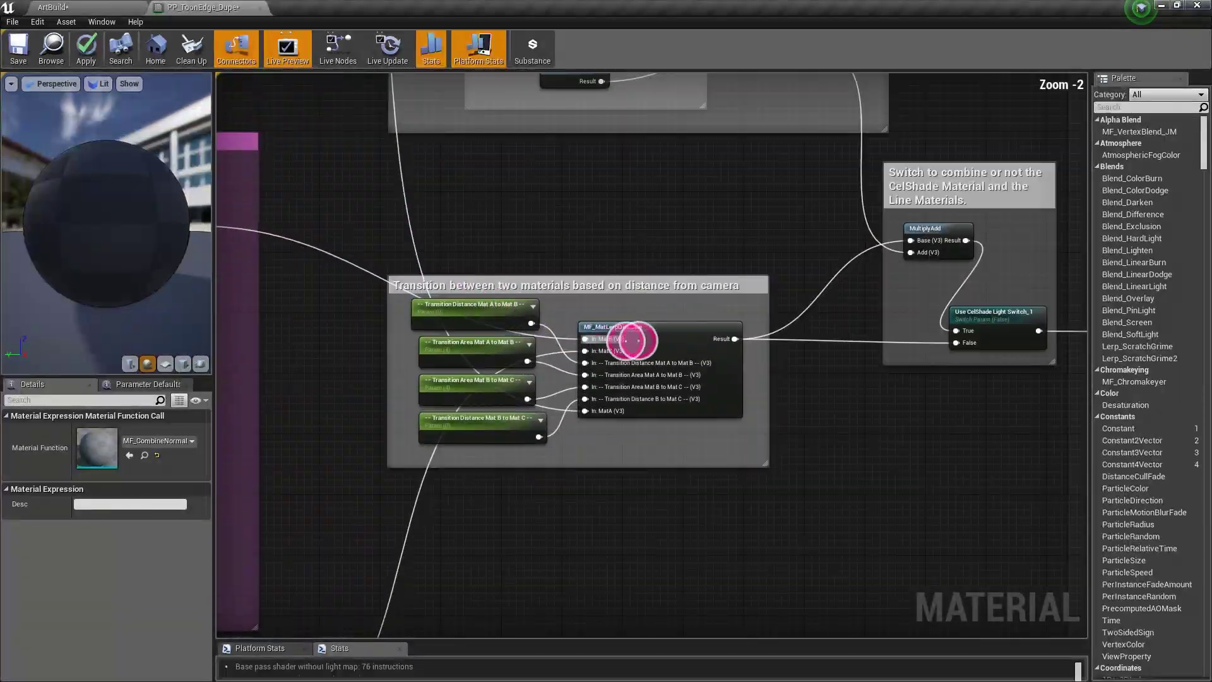
scroll(398, 204, "down", 5)
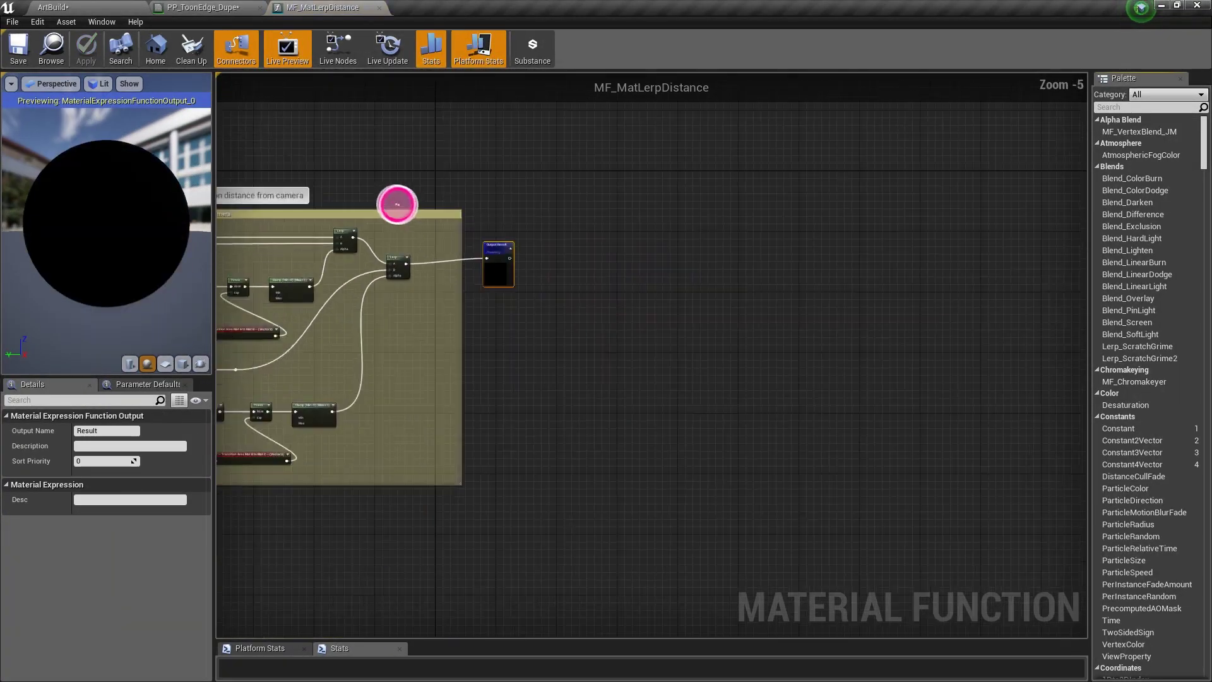
right_click_drag(339, 183, 697, 139)
scroll(671, 211, "up", 2)
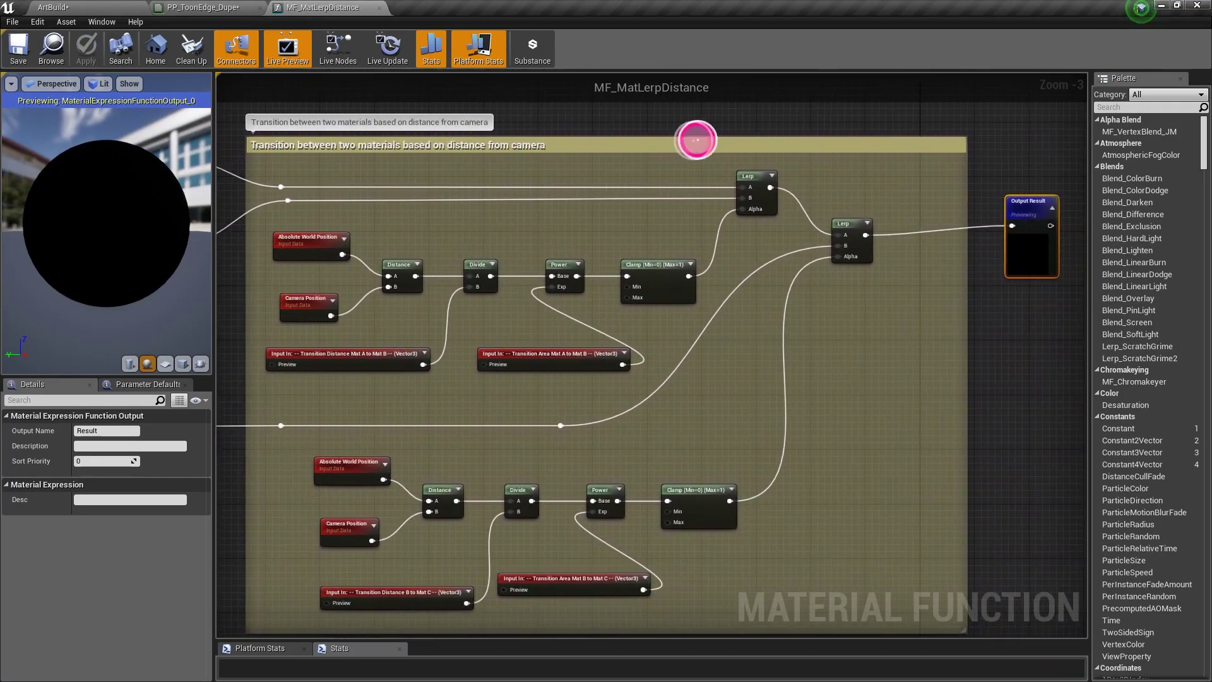
left_click(378, 8)
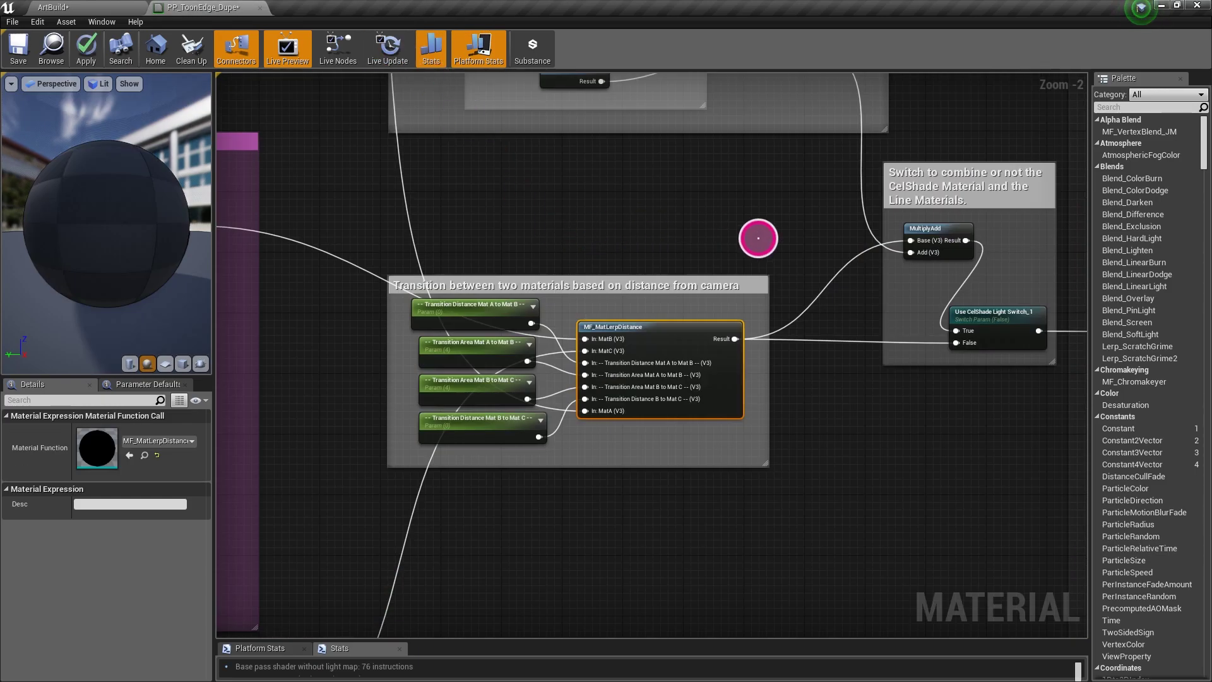
- Open the MultiplyAdd function from the group that combines the CelShade and line materials, examine it and close it
right_click_drag(758, 238, 551, 269)
double_click(716, 259)
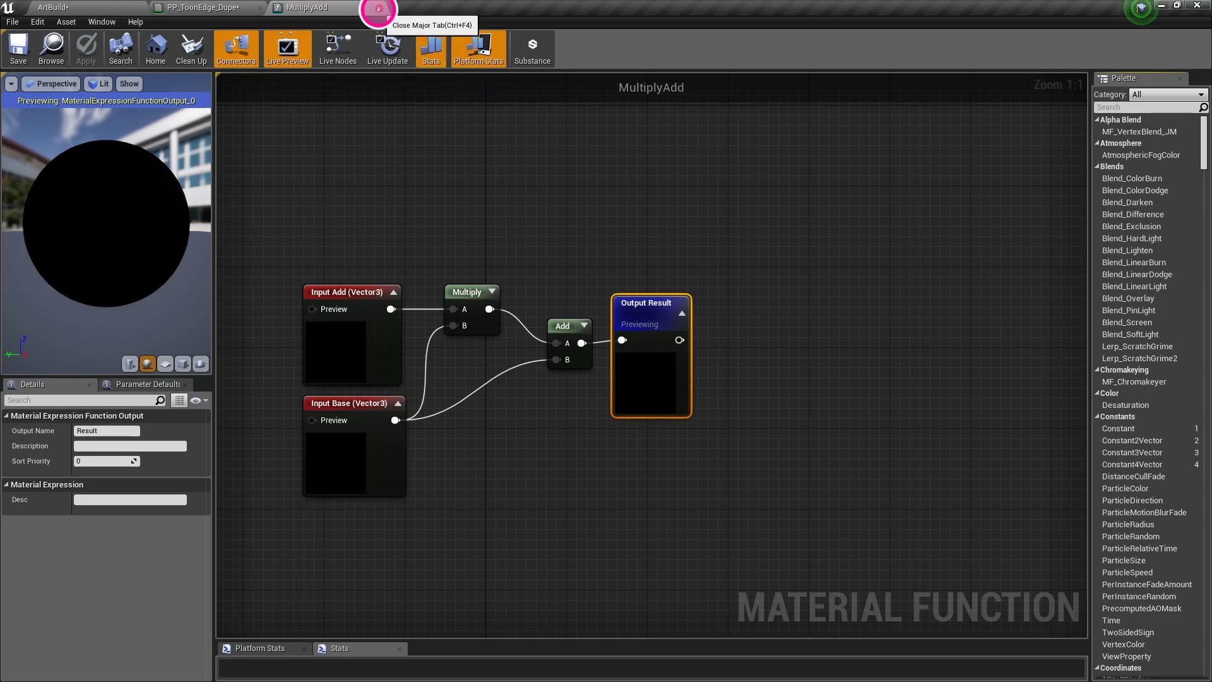
left_click(379, 8)
- Open the MF_CelShadeLighting function, examine its Extract Lighting, Get Skybox Color, Light Areas and Dark Areas groups, and close it
right_click_drag(528, 144, 658, 542)
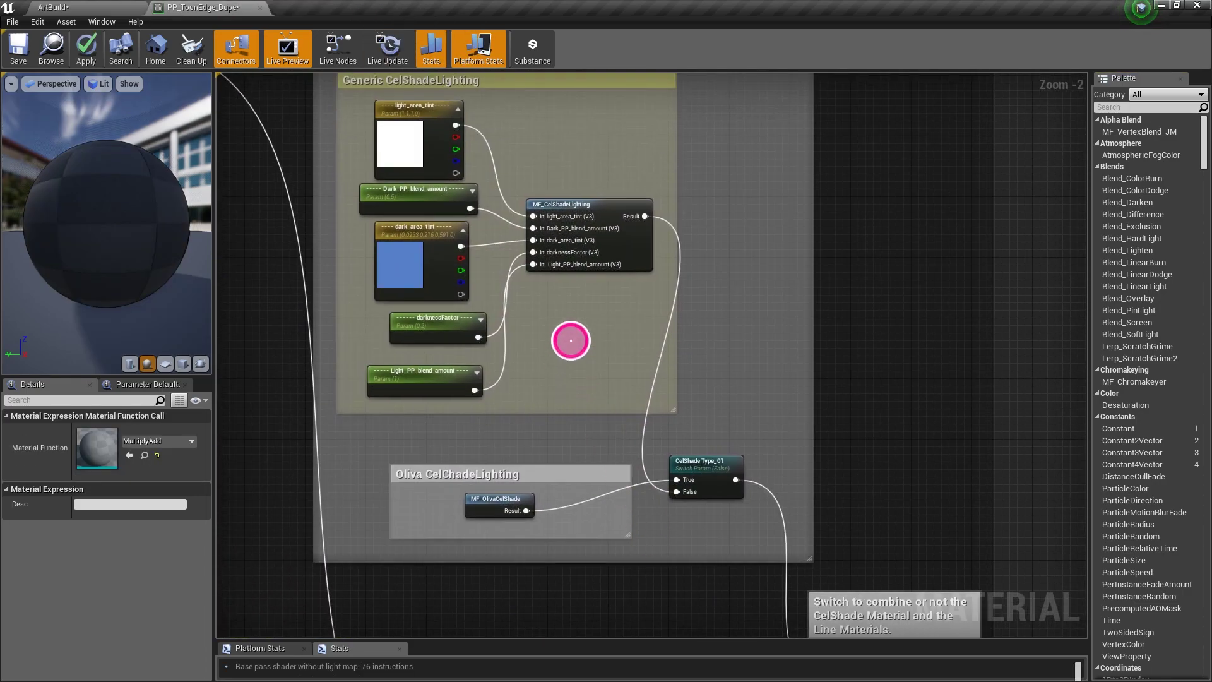
double_click(607, 207)
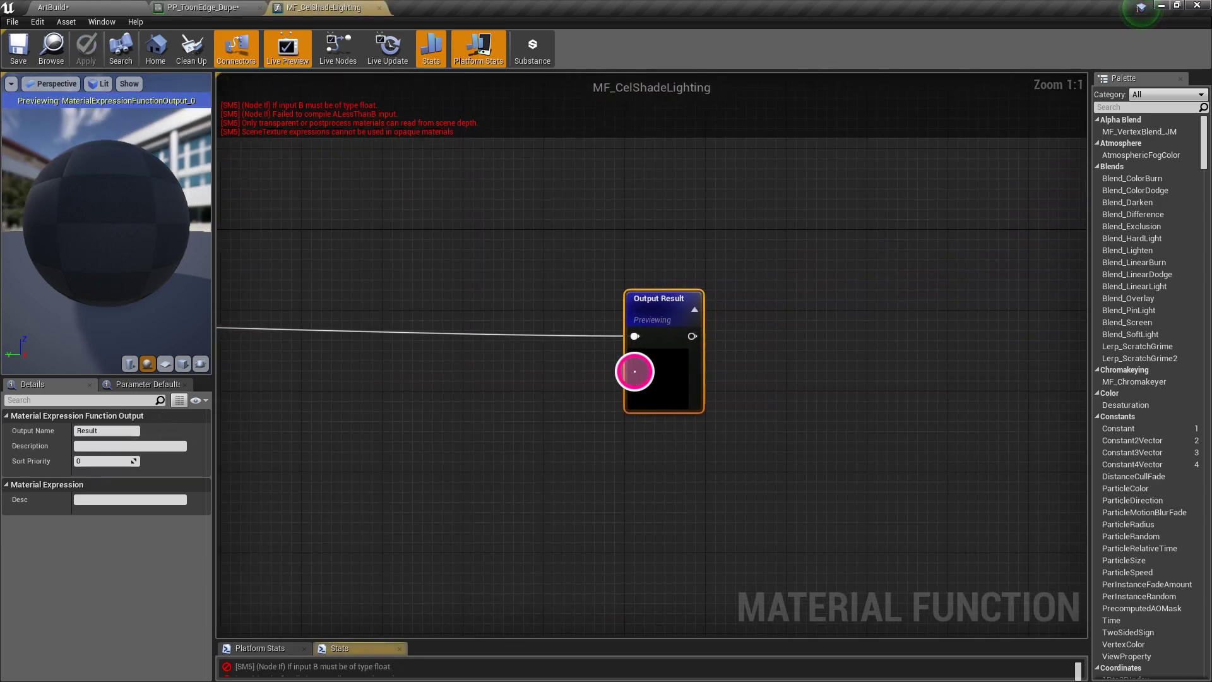
scroll(466, 282, "down", 2)
right_click_drag(466, 282, 685, 205)
scroll(519, 308, "down", 2)
scroll(685, 205, "up", 2)
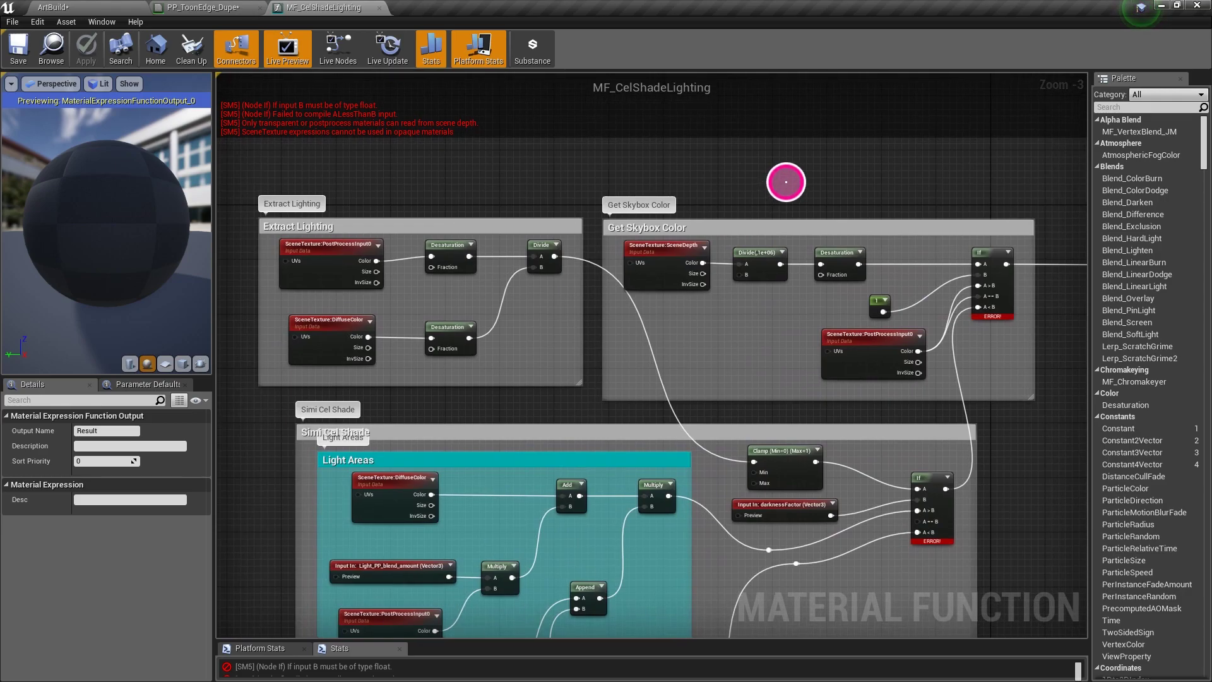
right_click_drag(889, 473, 879, 328)
scroll(950, 249, "down", 1)
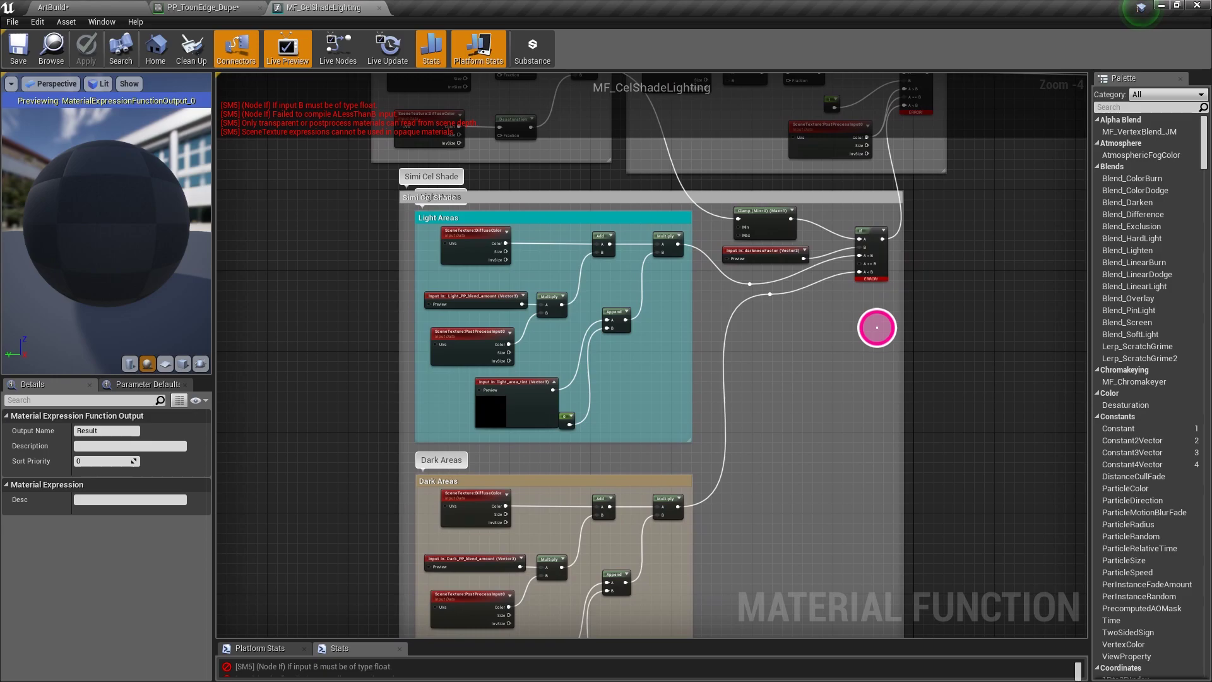
right_click_drag(794, 436, 739, 324)
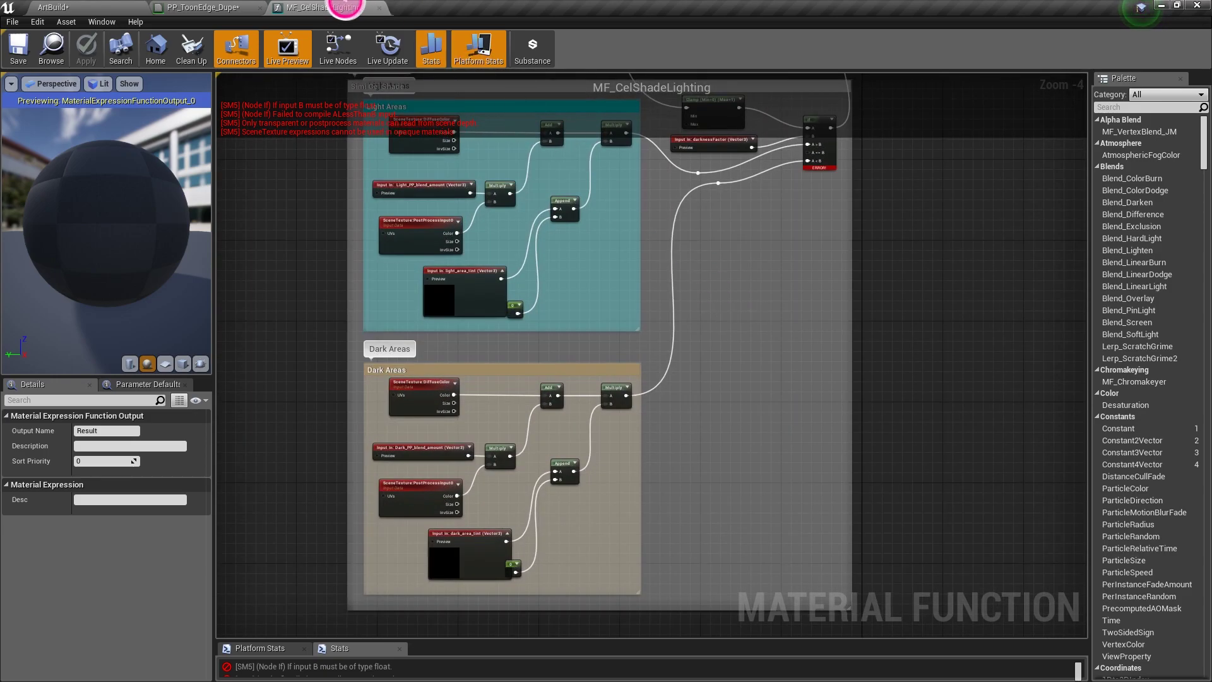
left_click(379, 8)
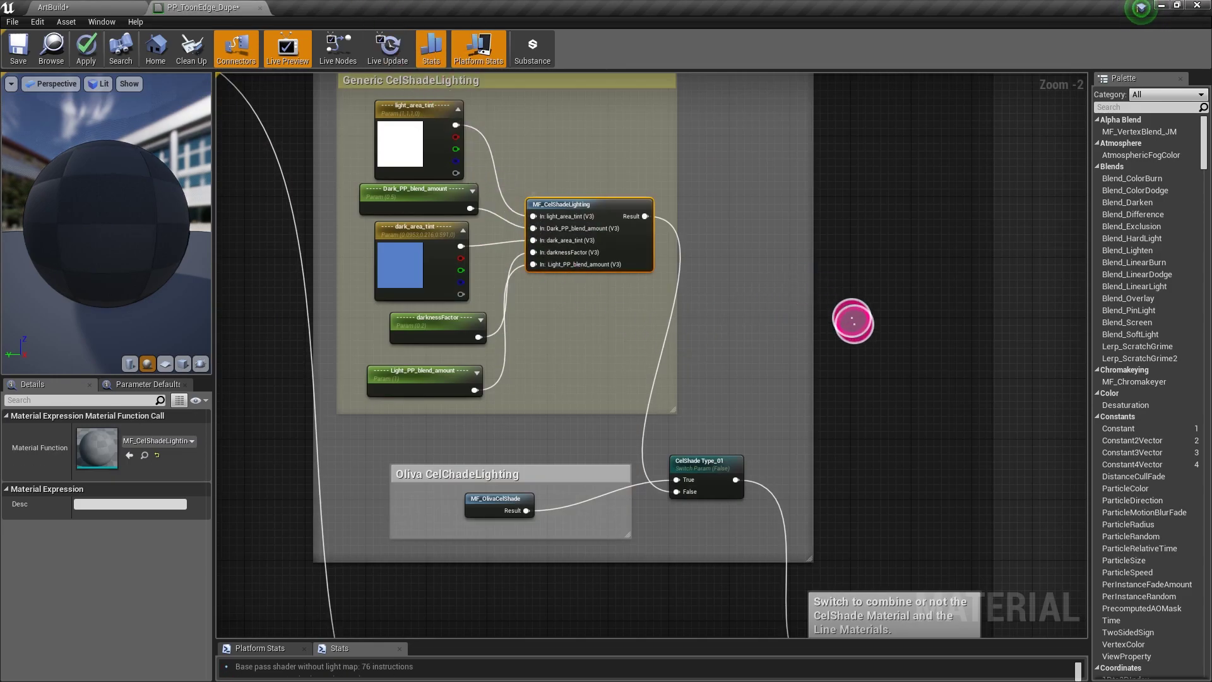
- Examine Mat 1's Use CelShade Light switch and trace its output to the Material Switch and Mat: End Point groups
scroll(805, 316, "down", 1)
right_click_drag(752, 369, 635, 124)
right_click_drag(733, 282, 706, 78)
scroll(643, 253, "down", 2)
scroll(663, 288, "up", 2)
right_click_drag(650, 292, 613, 292)
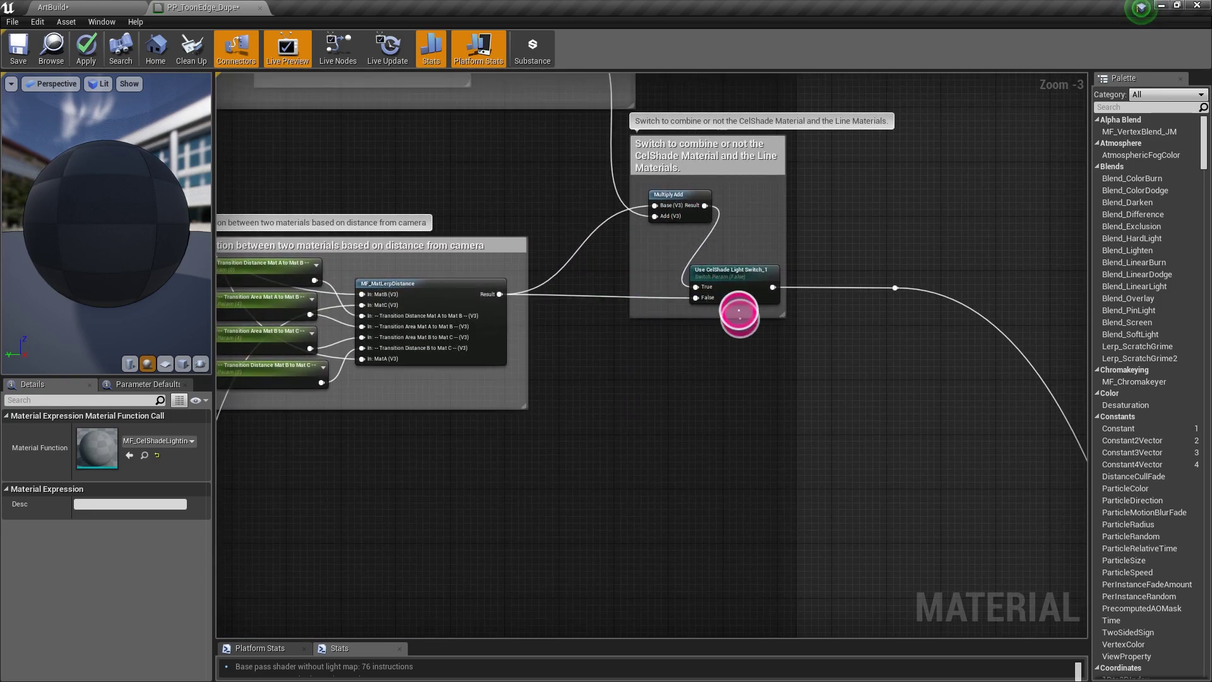
scroll(751, 393, "down", 1)
right_click_drag(780, 476, 679, 275)
scroll(651, 240, "down", 6)
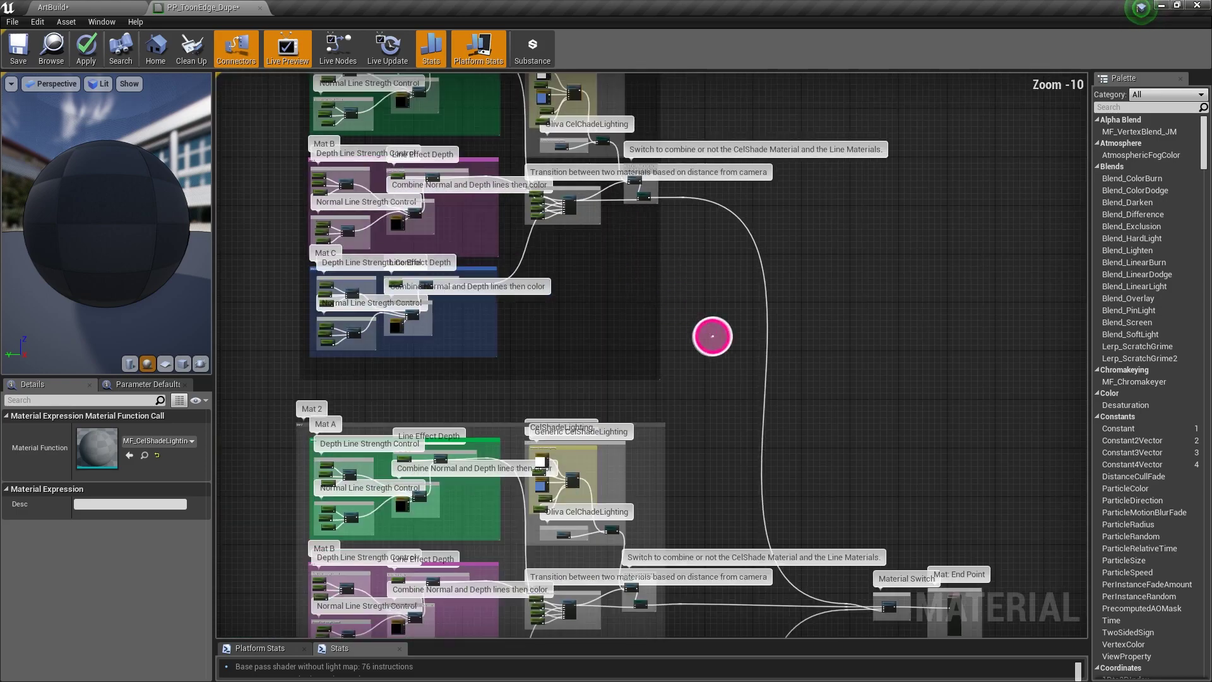
right_click_drag(712, 336, 522, 81)
scroll(638, 254, "up", 4)
right_click_drag(638, 254, 463, 122)
scroll(487, 95, "up", 4)
scroll(545, 161, "down", 1)
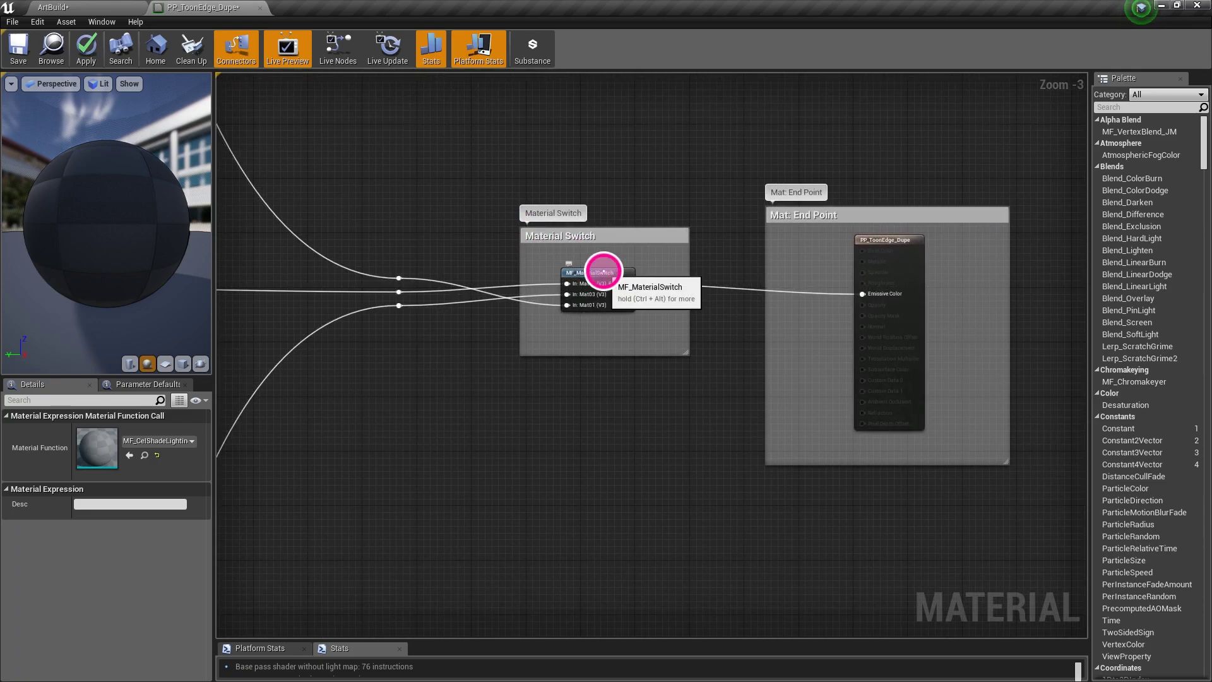
- Open the MF_MaterialSwitch function, examine how it switches between materials 01, 02 and 03, and close it
double_click(603, 272)
scroll(606, 259, "down", 2)
scroll(608, 252, "down", 4)
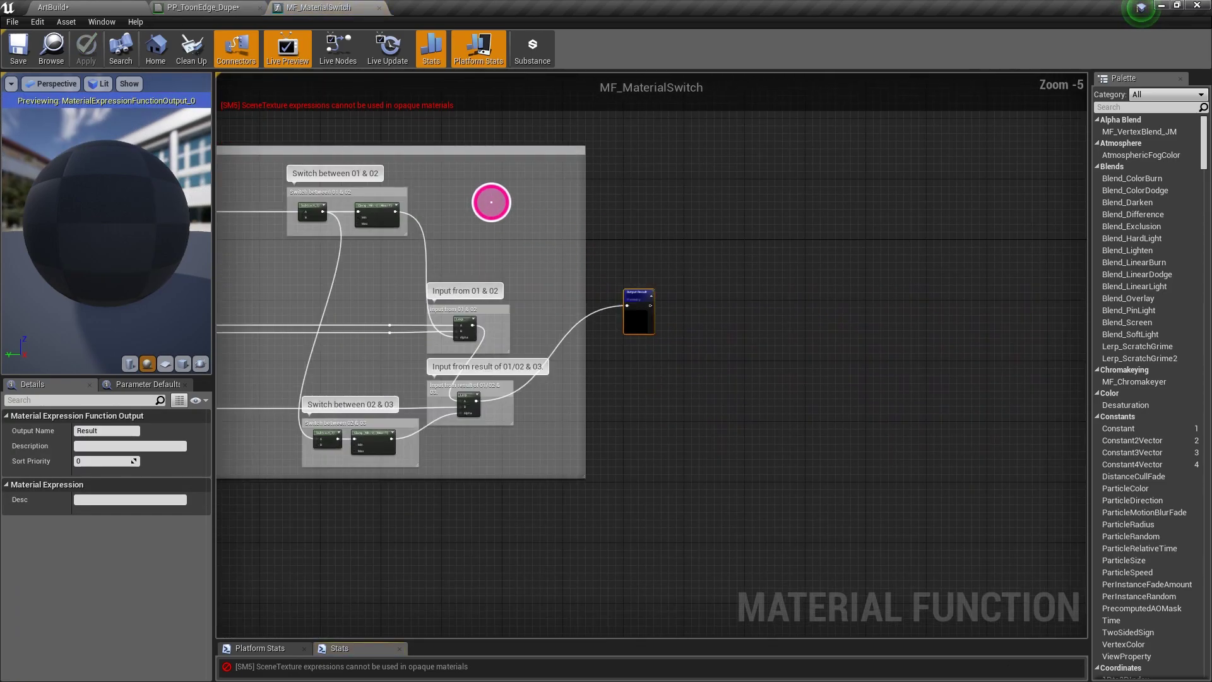
scroll(490, 200, "up", 2)
right_click_drag(490, 200, 844, 208)
scroll(796, 249, "up", 1)
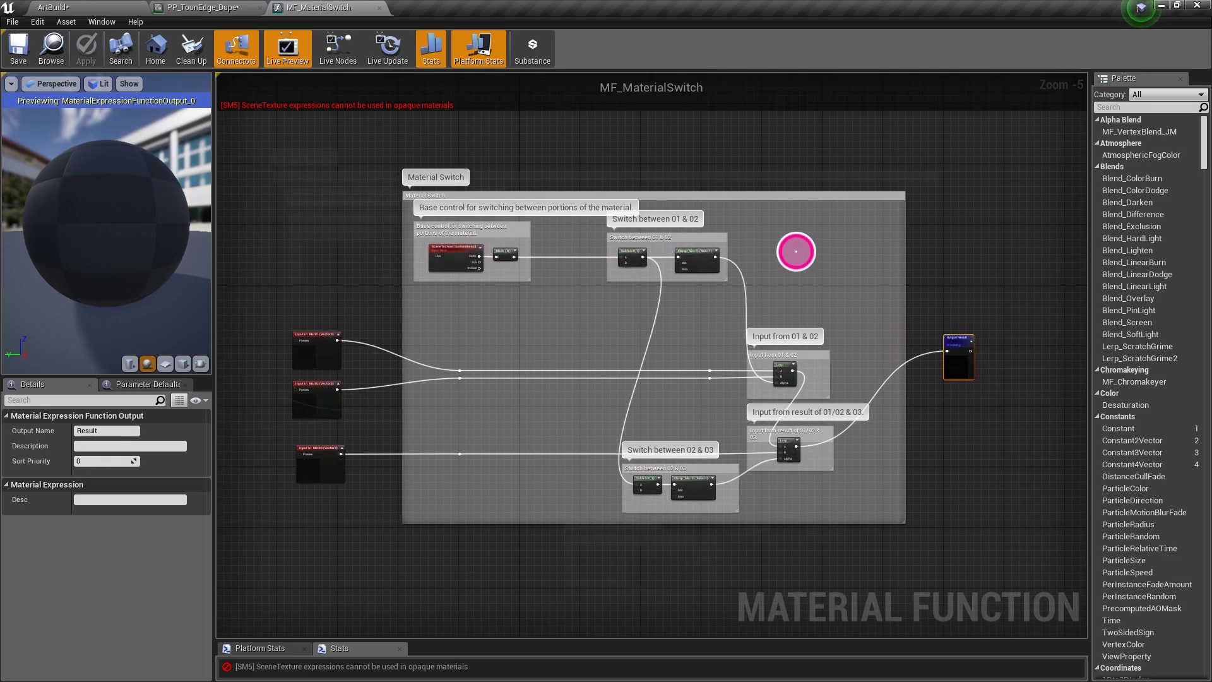
mouse_move(788, 251)
right_mouse_down()
mouse_move(901, 237)
mouse_move(795, 240)
right_mouse_up()
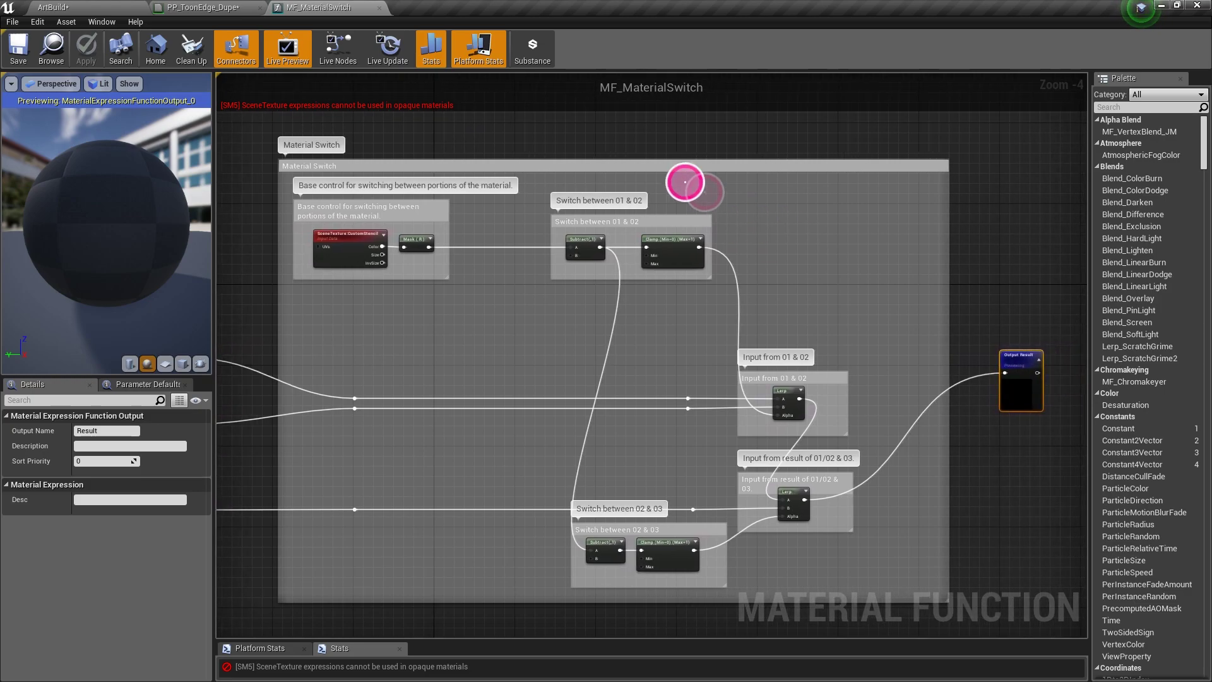
left_click(379, 7)
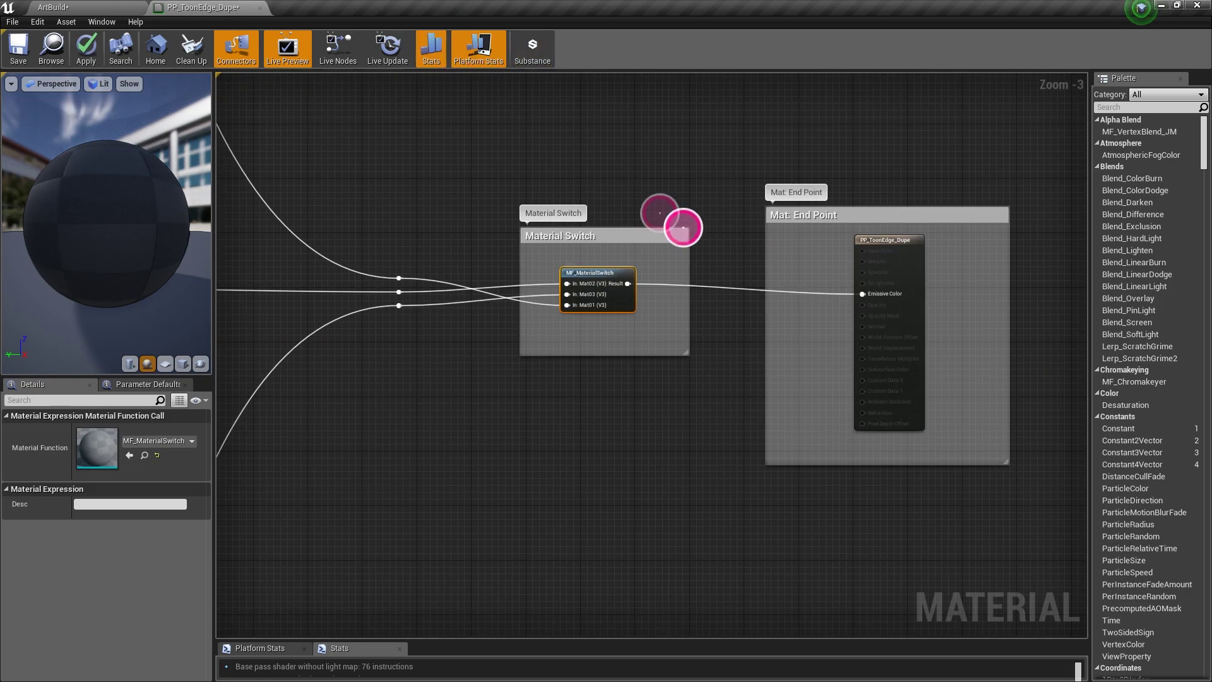
scroll(622, 200, "down", 9)
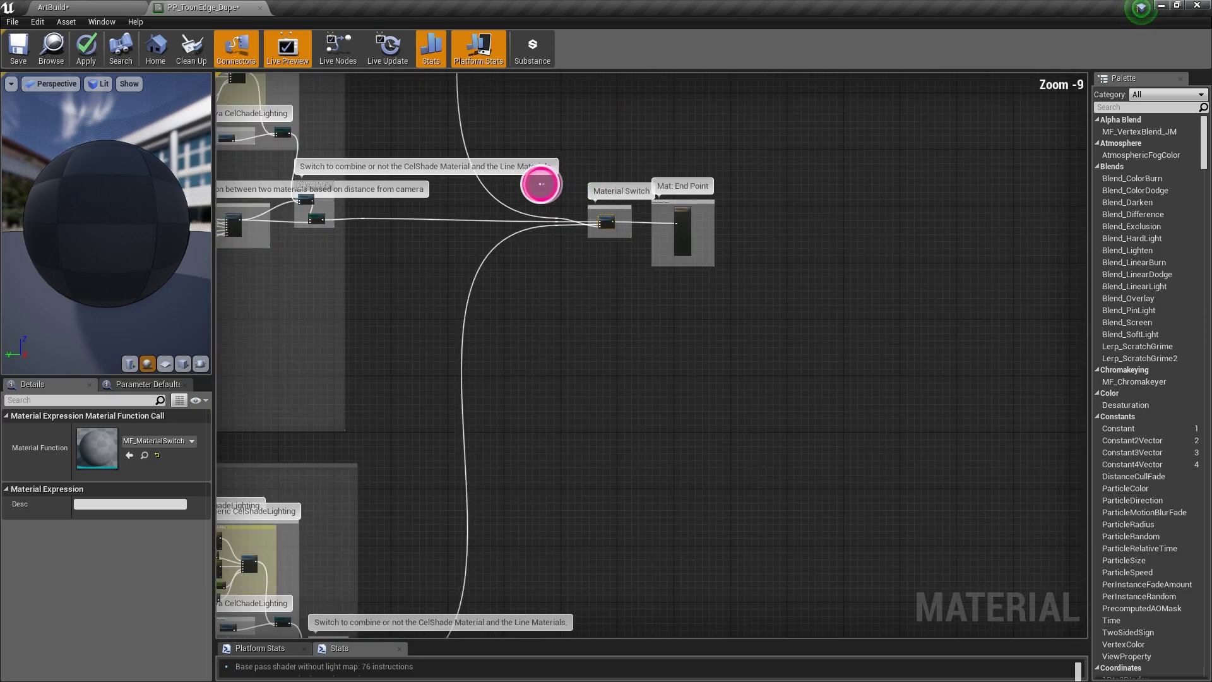